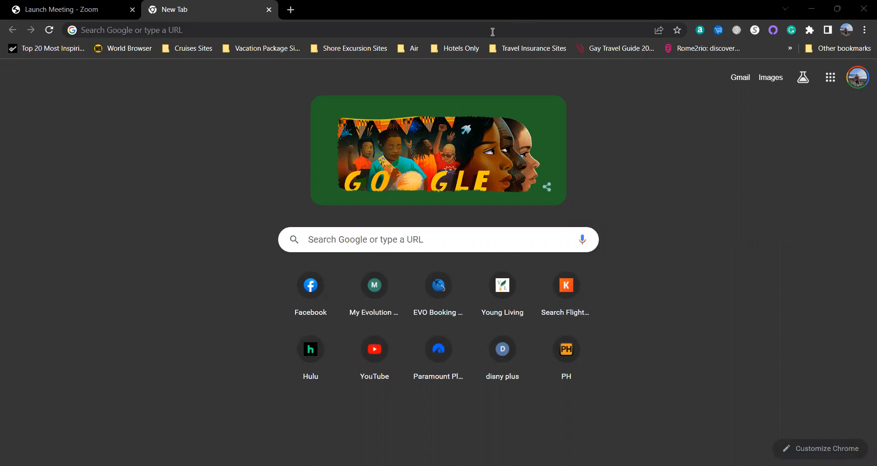
Step: Load centrav.com in the new Chrome tab
click(259, 30)
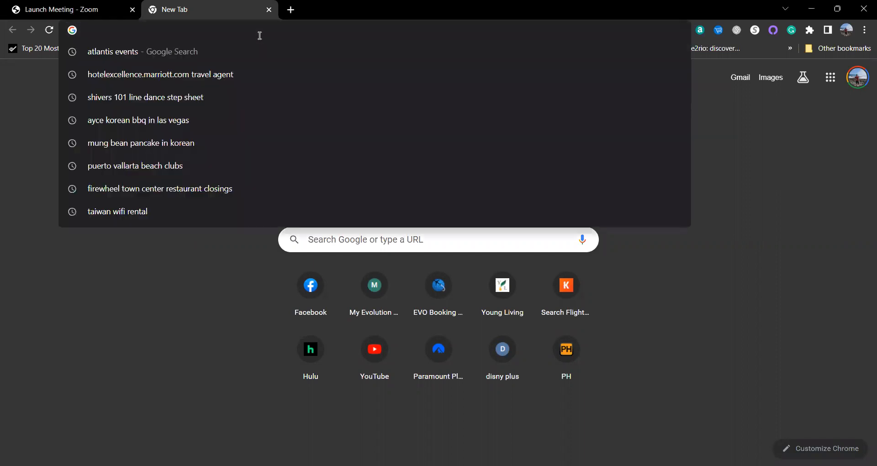
text(centrav.c)
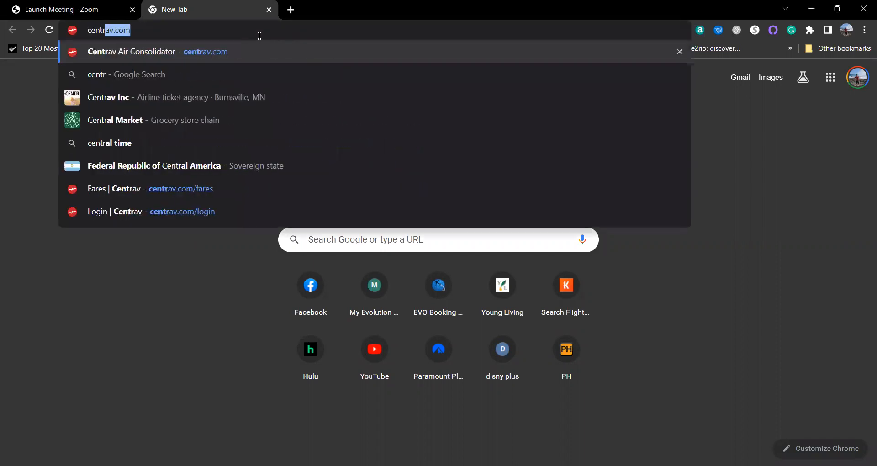
text(om)
key(Return)
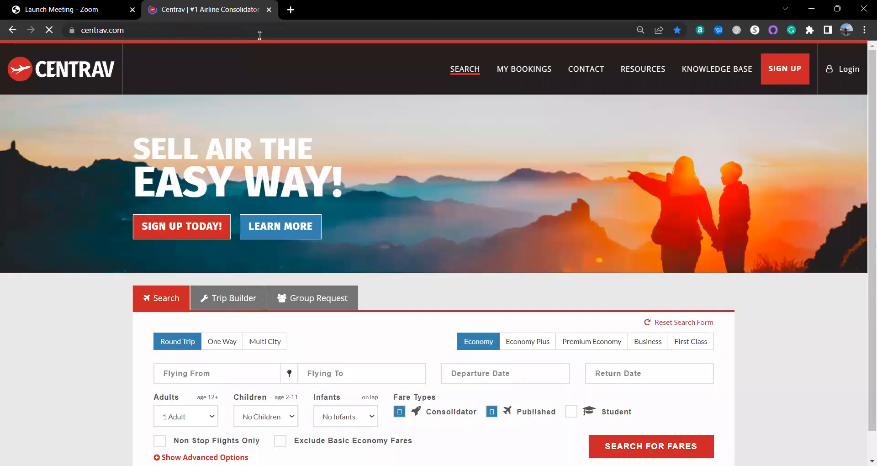
Step: Close the 'Launch Meeting - Zoom' tab, leaving the Centrav homepage open
click(133, 10)
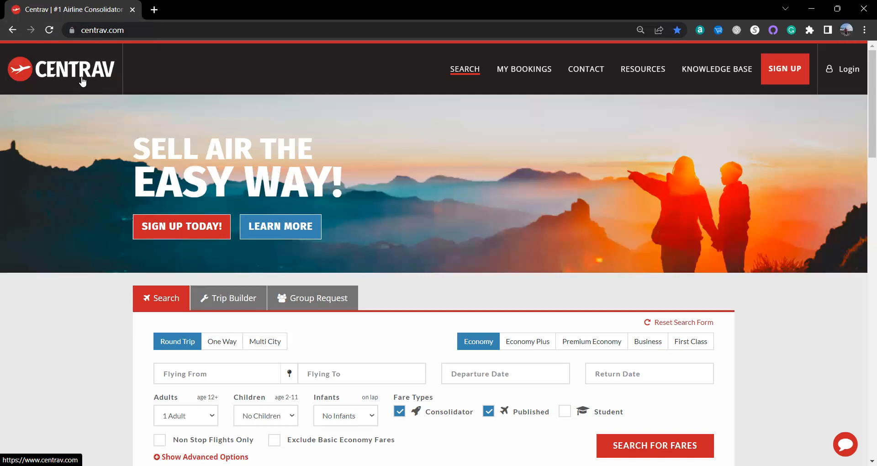
Step: Open the SIGN UP registration form and scroll down to the agency address fields
click(788, 82)
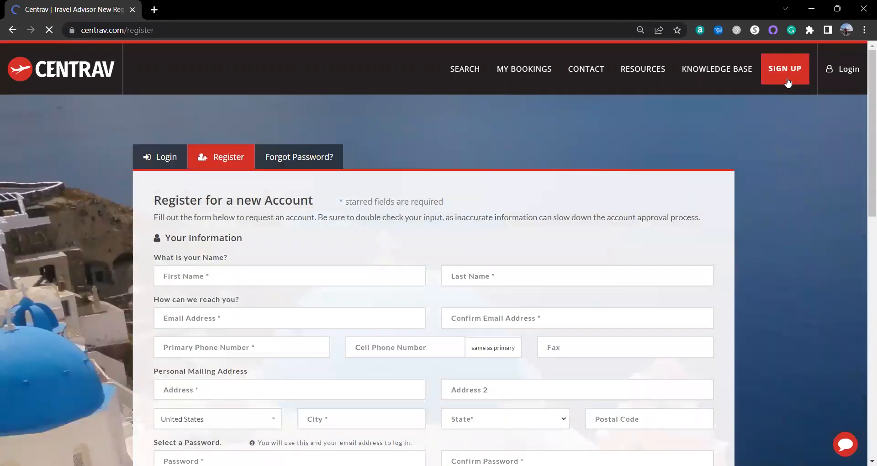
scroll(788, 81, down, 1)
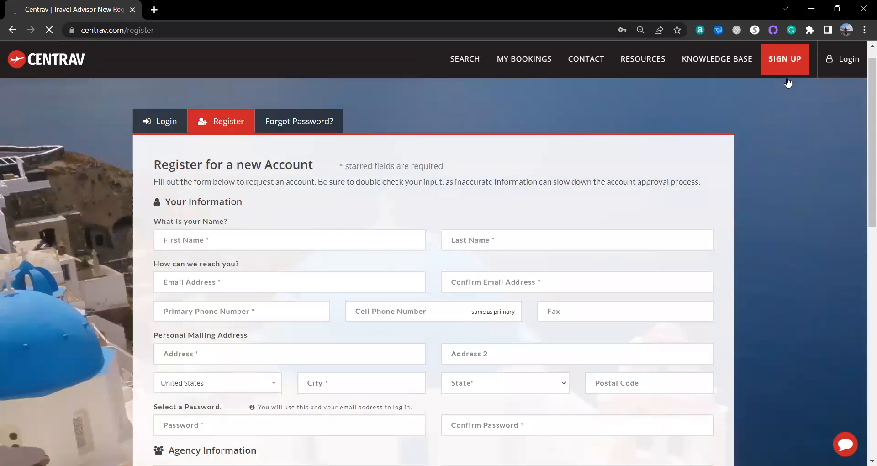
scroll(788, 82, down, 2)
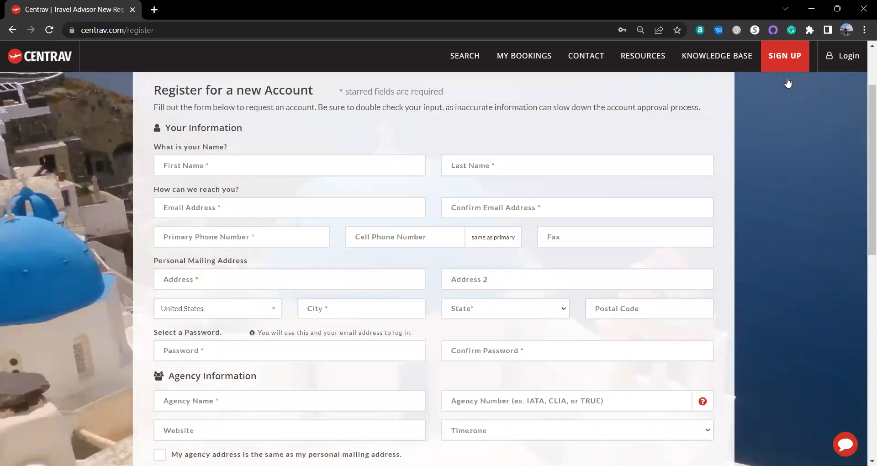
scroll(788, 82, down, 3)
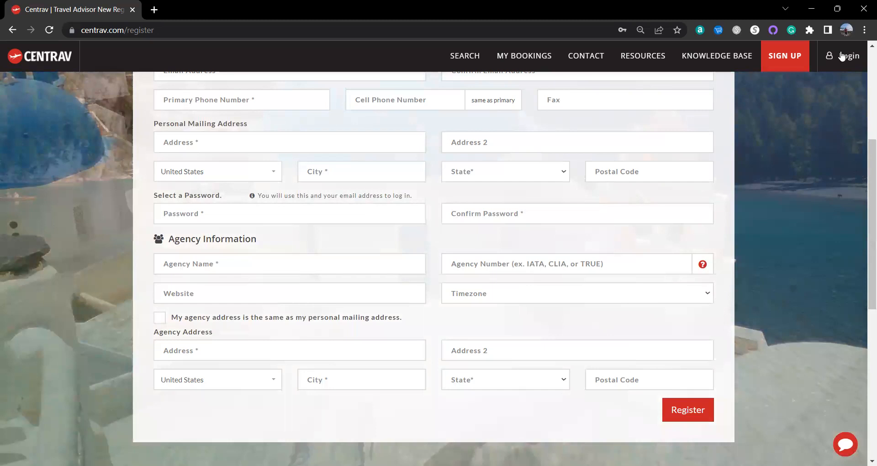
Step: Log in with the saved email and password, then enter the emailed six-character verification code
click(844, 59)
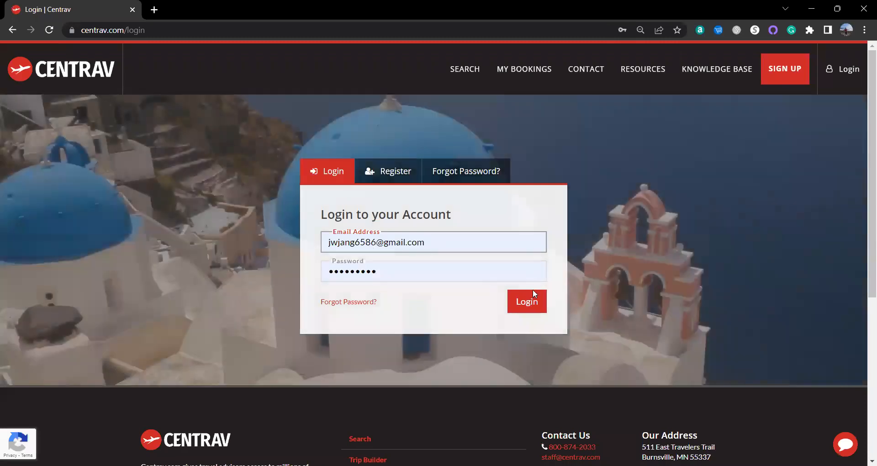
click(532, 297)
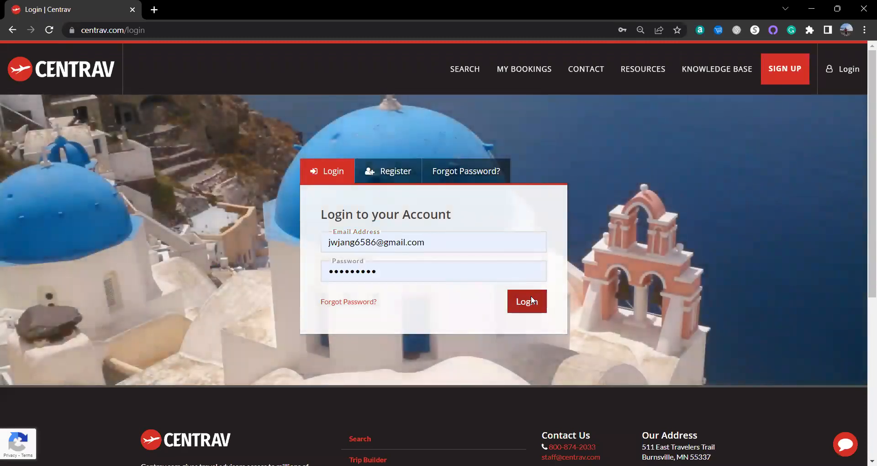
click(531, 296)
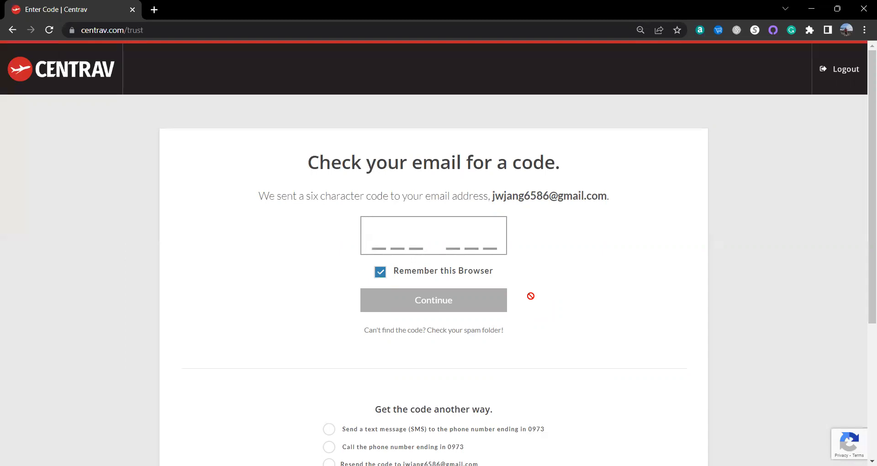
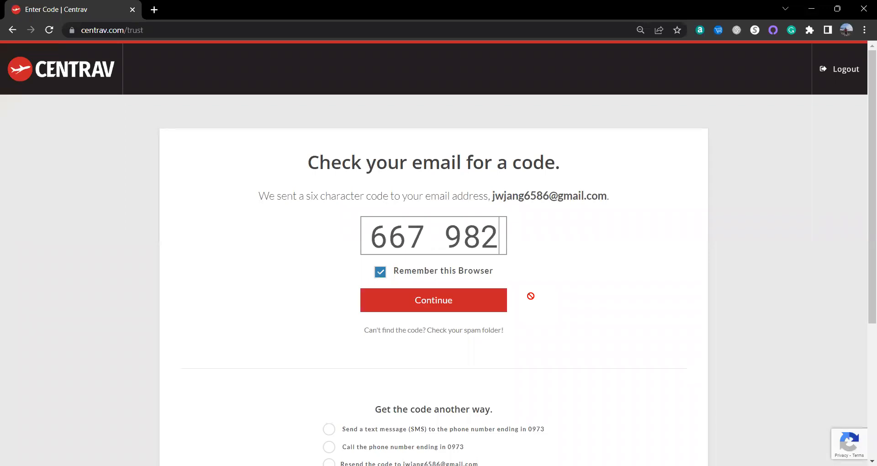
click(446, 308)
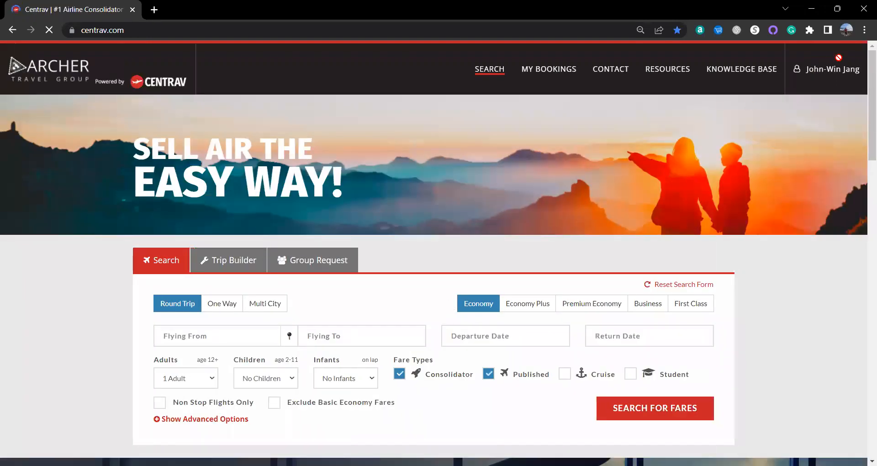
click(830, 72)
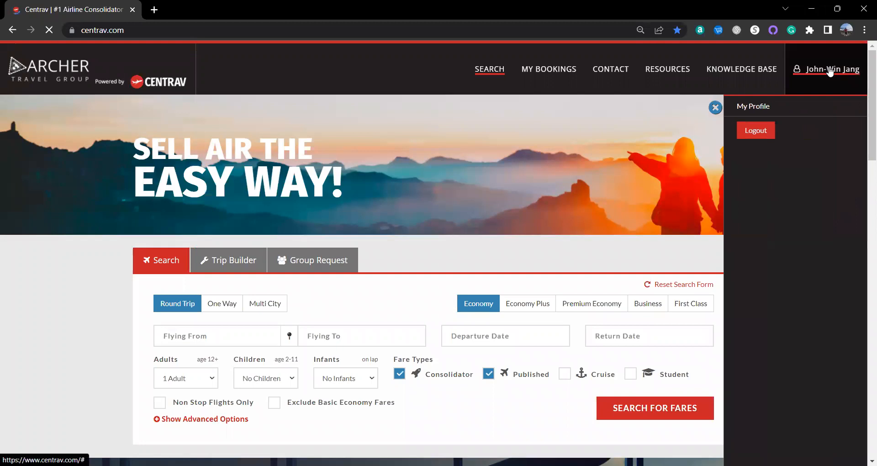
click(766, 108)
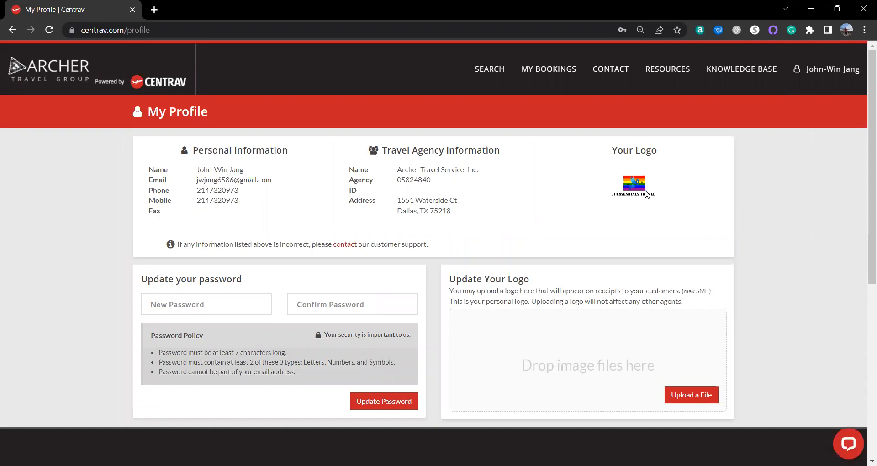
click(12, 30)
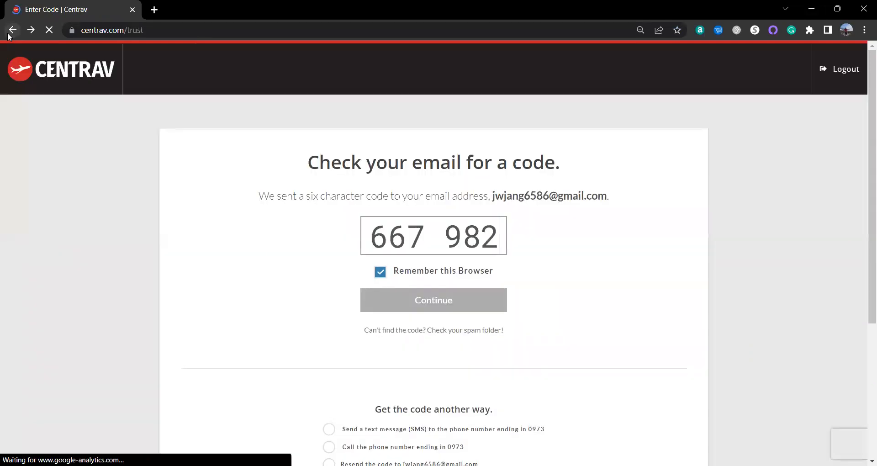
click(13, 30)
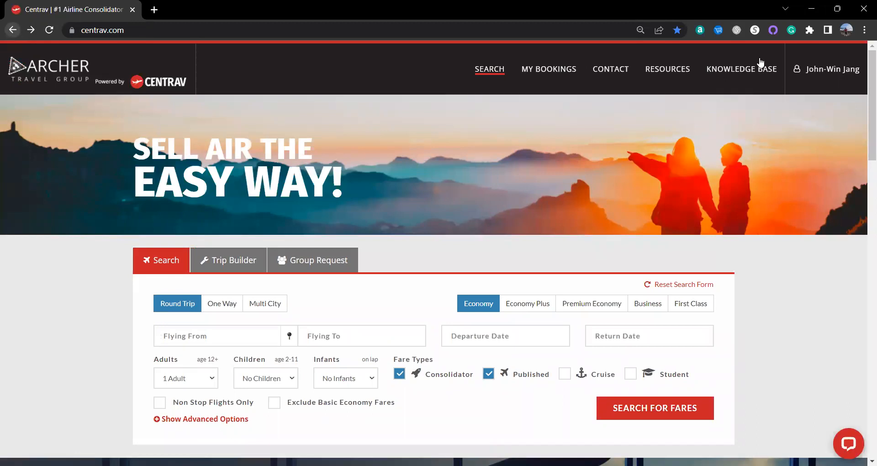
Step: Log out from the user-name menu and open the SIGN UP registration page
click(810, 73)
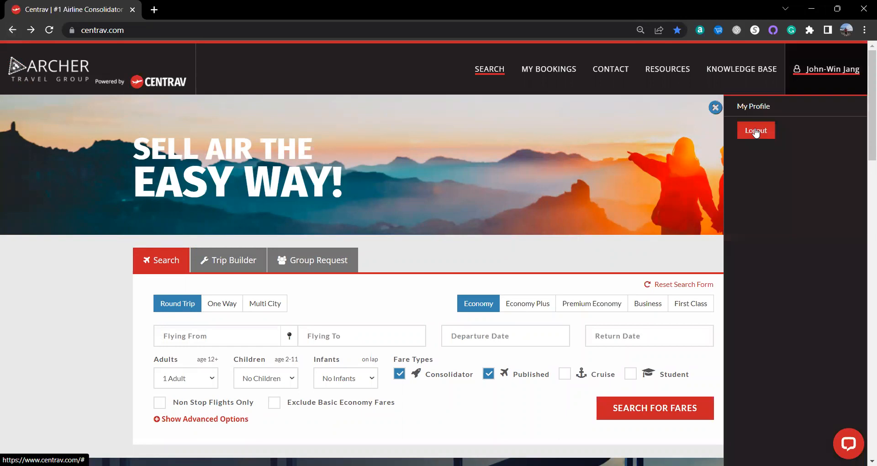
click(753, 130)
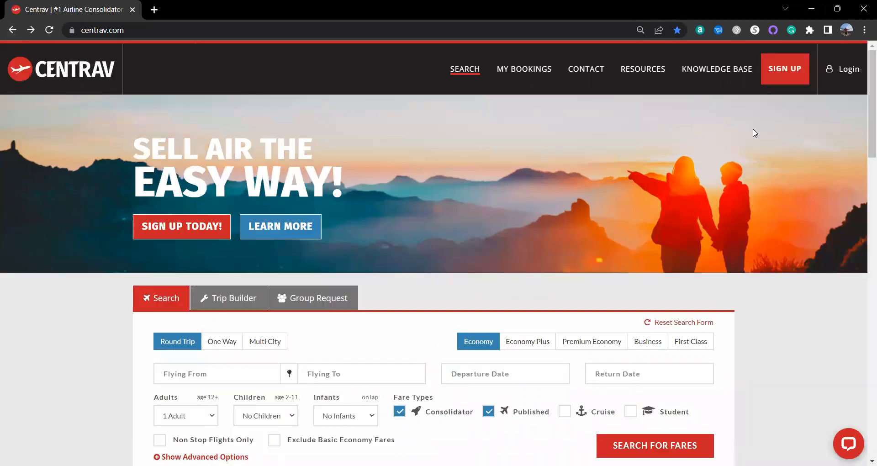
click(777, 73)
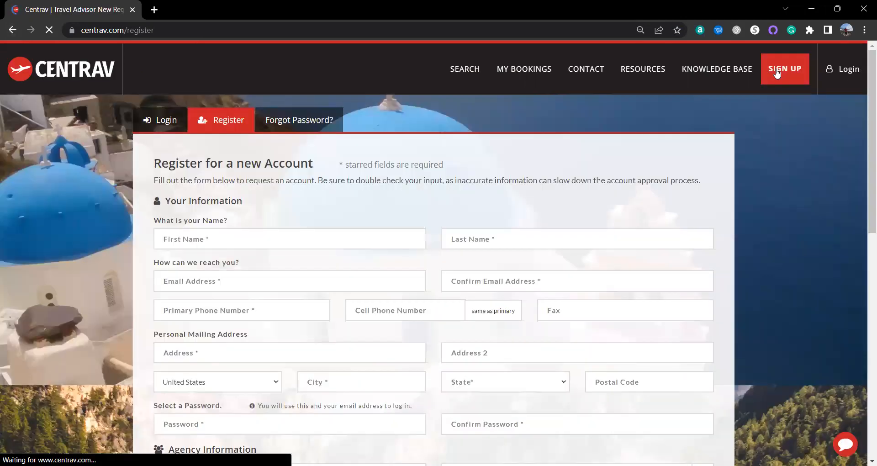
Step: Scroll down through the registration fields and back up to the top
scroll(777, 73, down, 2)
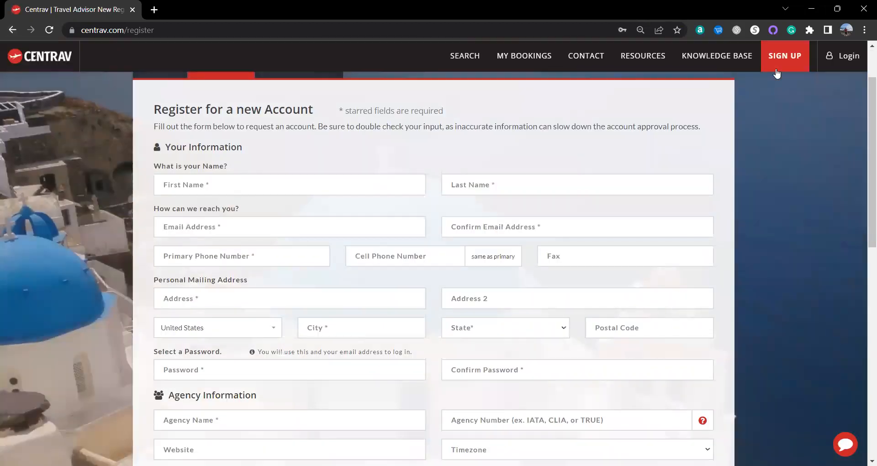
scroll(777, 73, down, 1)
scroll(776, 73, down, 1)
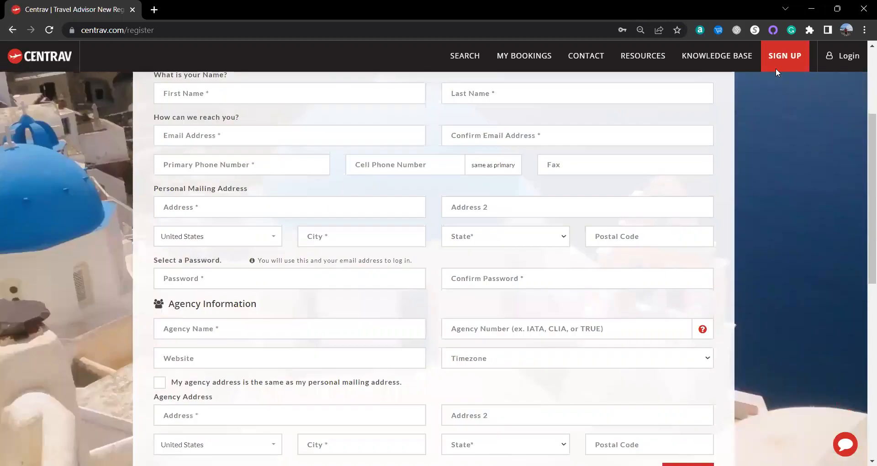
scroll(777, 73, down, 2)
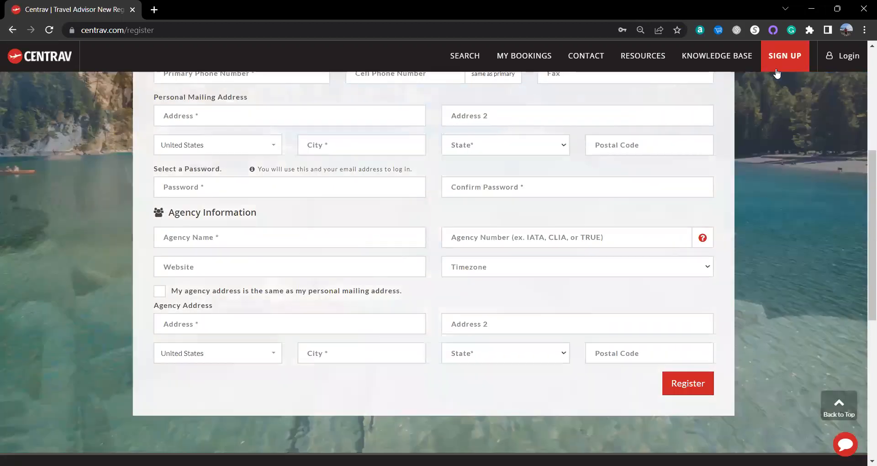
scroll(777, 72, up, 1)
scroll(777, 73, up, 1)
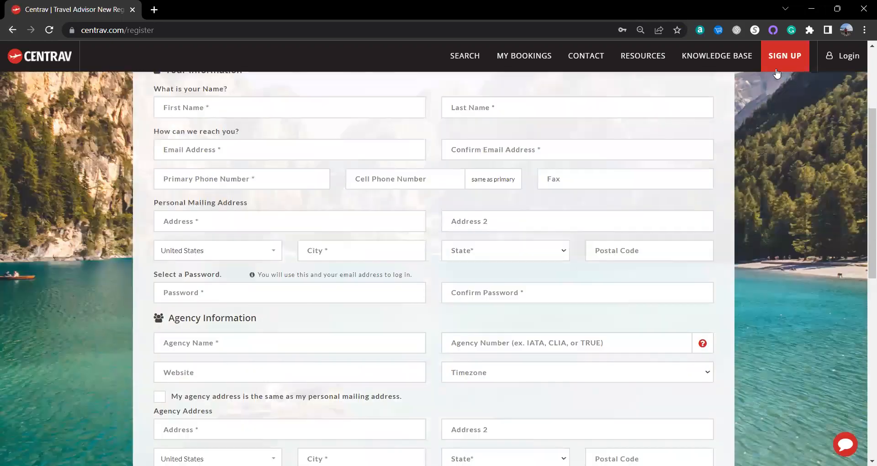
scroll(777, 73, up, 1)
scroll(777, 73, up, 3)
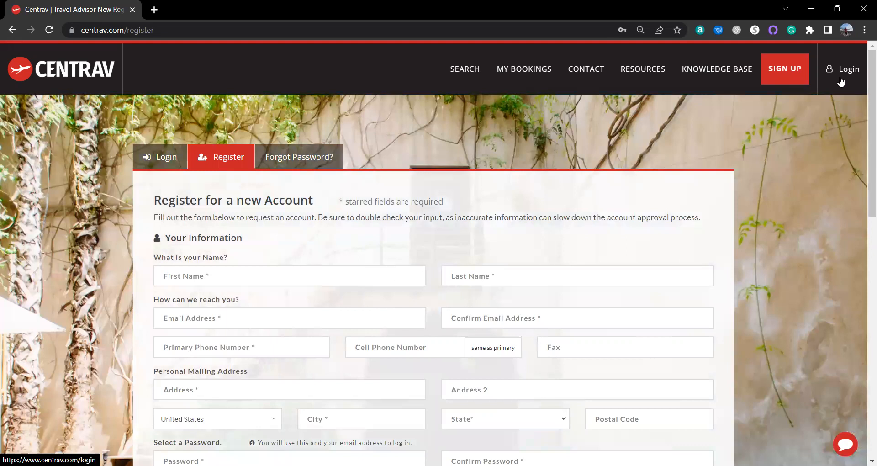
Step: Log back into the agent account from the Login page with the saved credentials
click(841, 81)
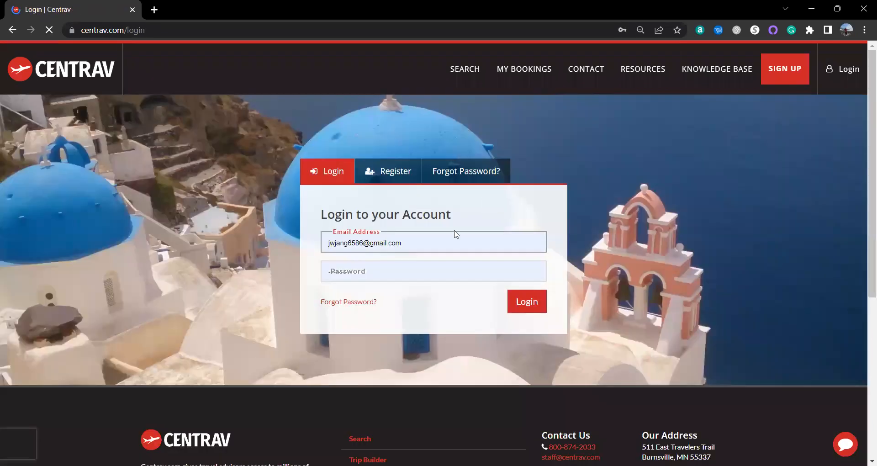
click(525, 302)
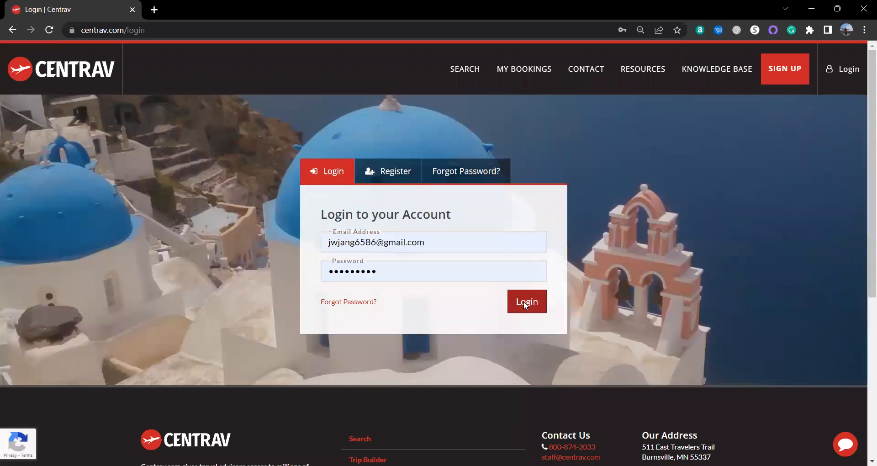
click(523, 301)
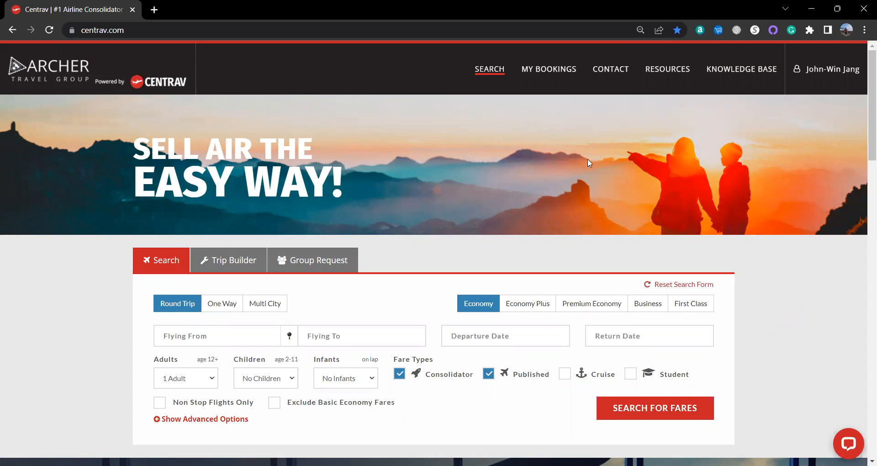
Step: Set the route from DFW Dallas to ICN Seoul
mouse_move(555, 85)
mouse_move(662, 79)
click(170, 339)
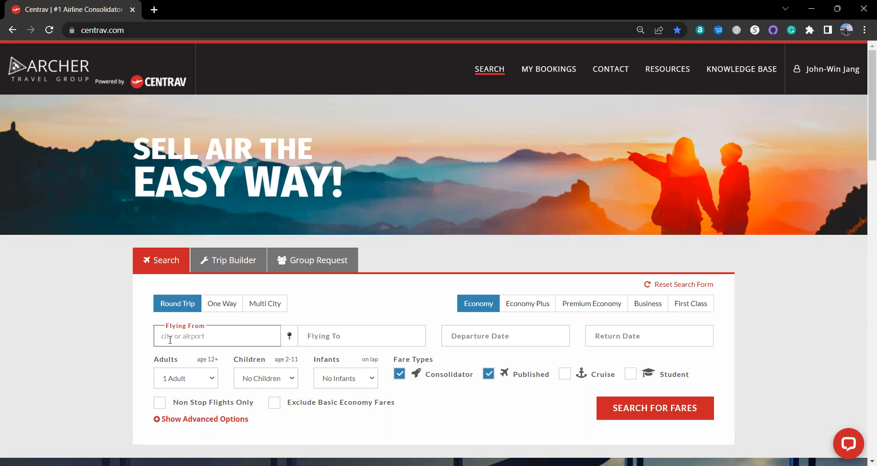
text(dfw)
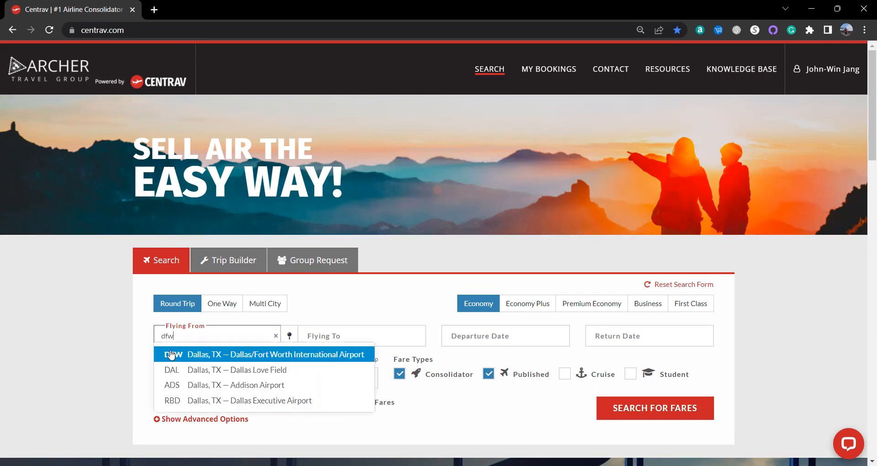
click(177, 356)
click(337, 343)
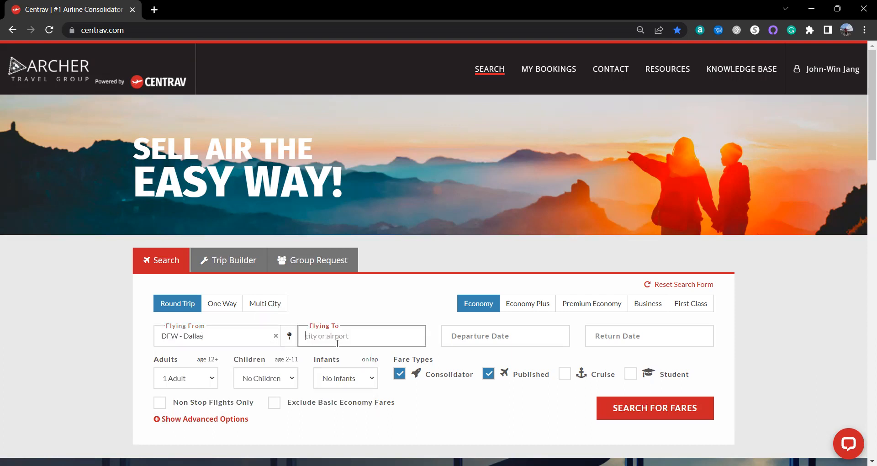
text(icn)
click(340, 356)
Step: Pick October 3 departure and October 19 return dates in the calendar
click(500, 337)
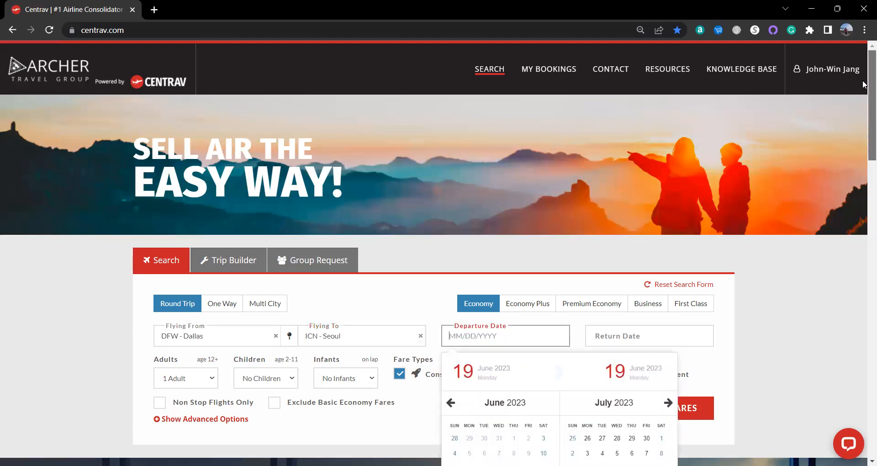
scroll(684, 171, down, 4)
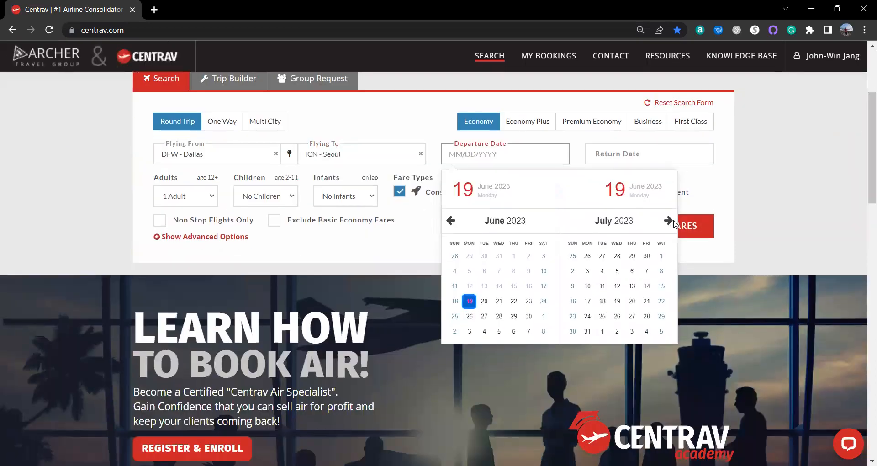
click(669, 224)
click(669, 221)
click(669, 221)
click(602, 271)
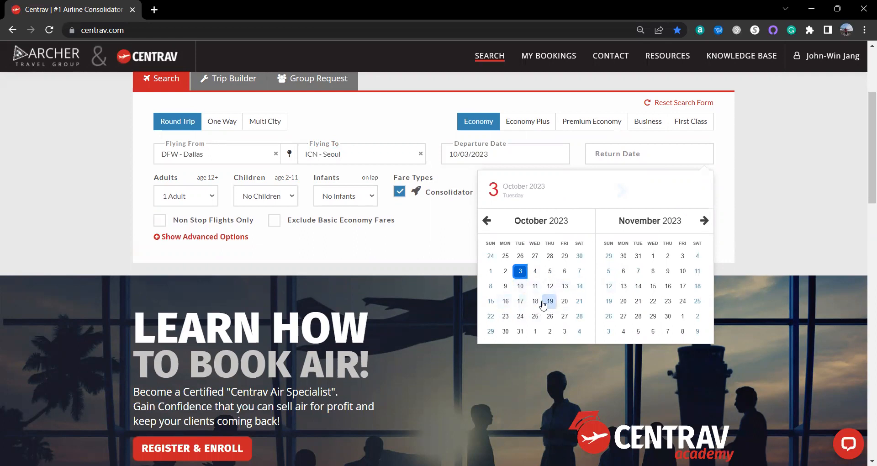
click(547, 301)
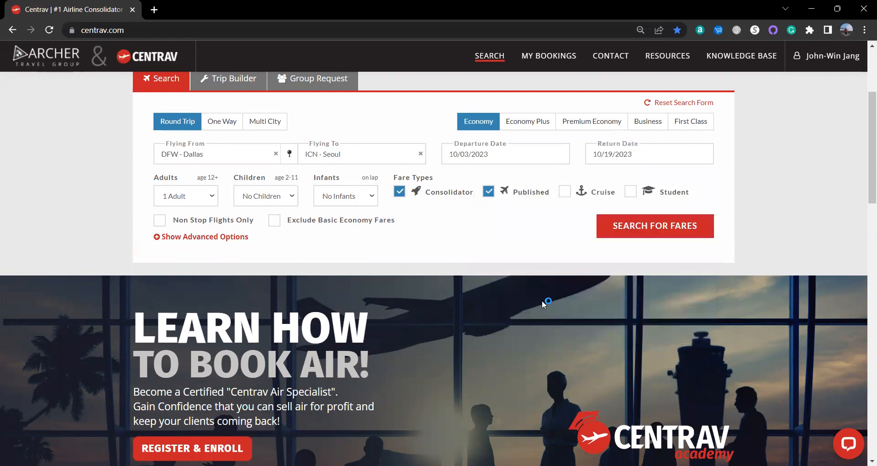
Step: Set 2 adults, exclude basic economy fares, switch to Premium Economy, and run the fare search
click(209, 196)
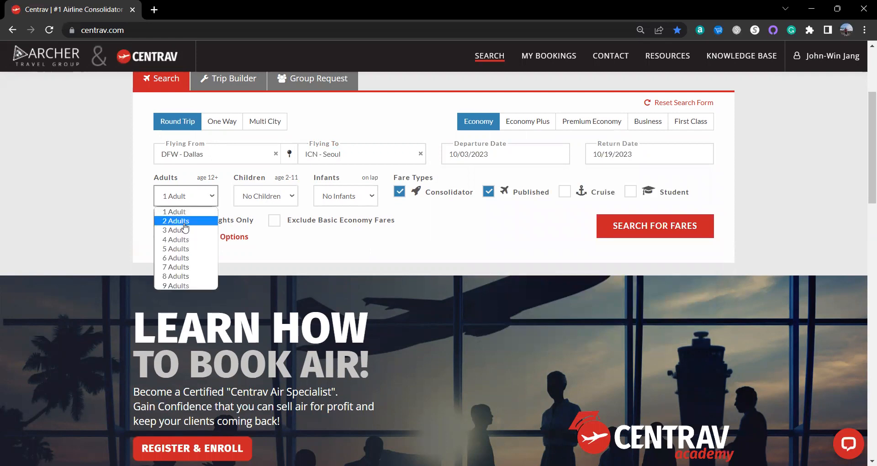
click(185, 219)
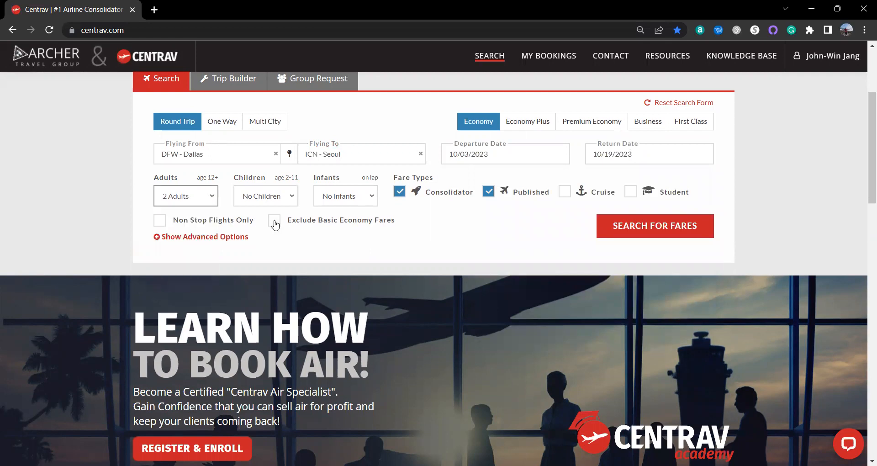
click(275, 221)
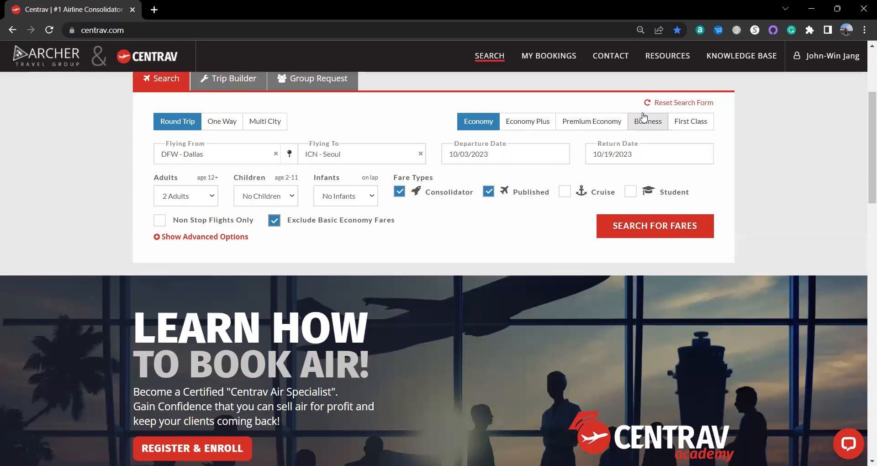
click(598, 124)
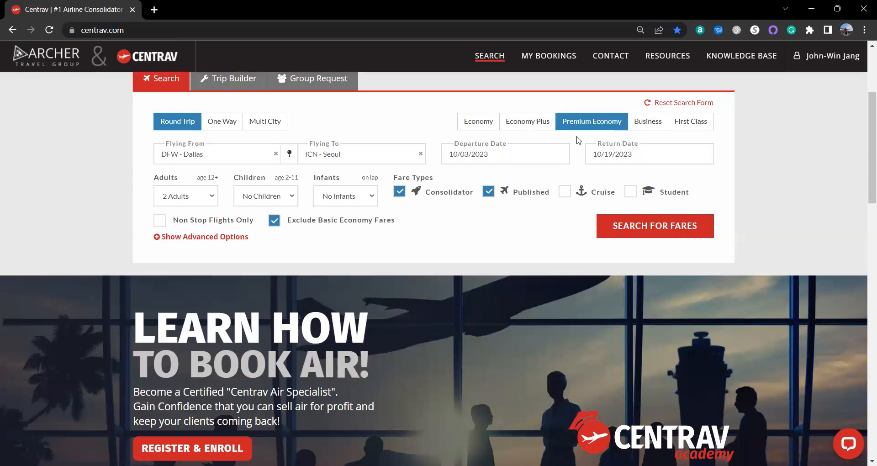
click(622, 229)
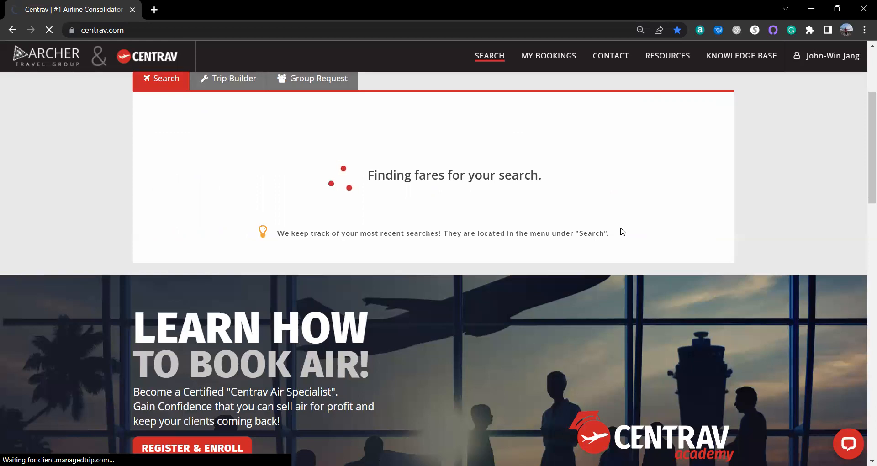
Step: Sort the DFW–ICN results by Best Price, putting China Airlines' $4,977.50 fare first
scroll(623, 231, up, 1)
scroll(623, 232, up, 1)
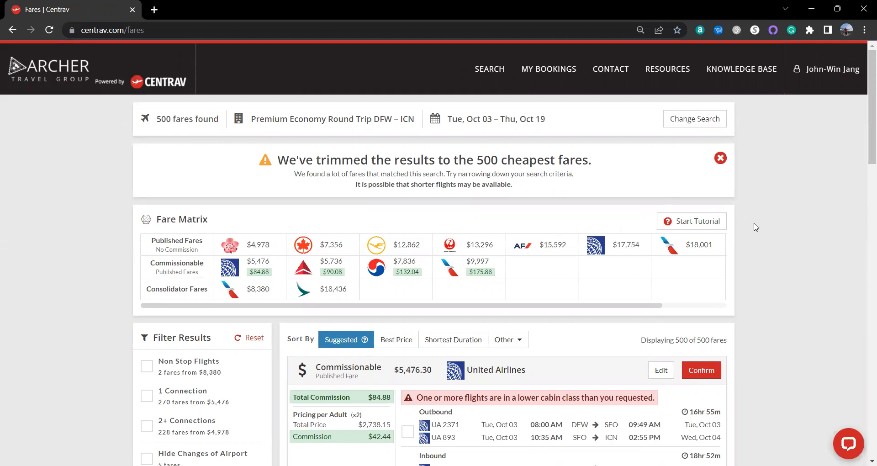
click(397, 343)
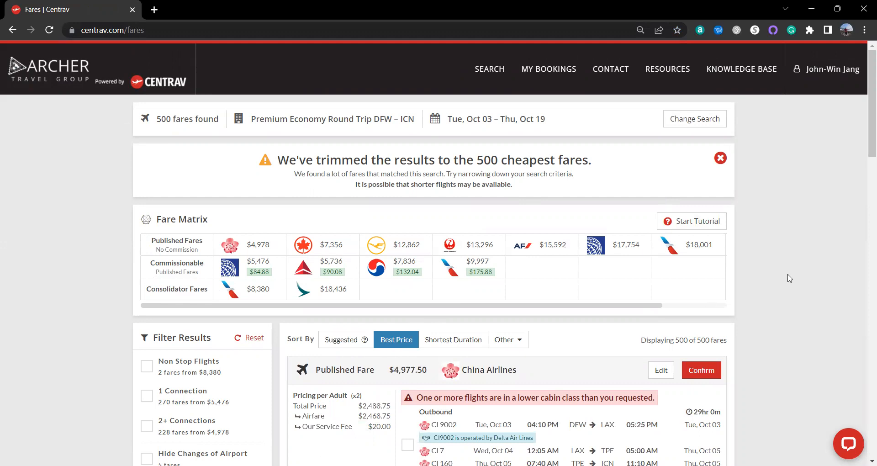
scroll(790, 278, down, 4)
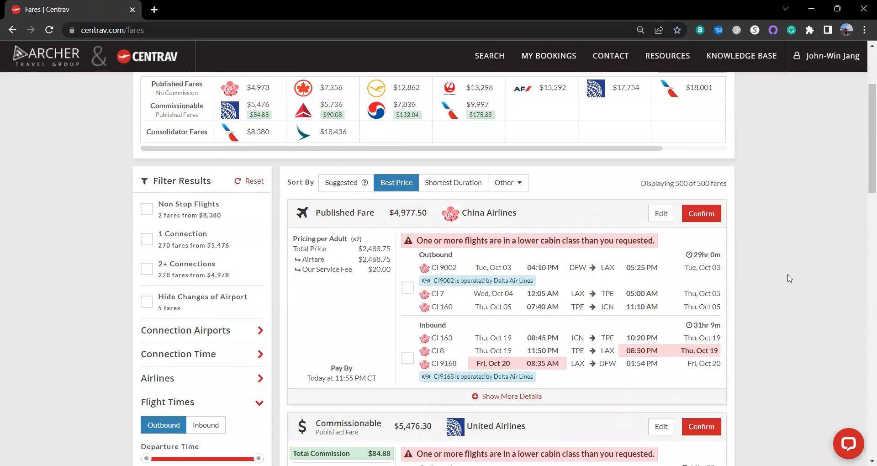
scroll(790, 278, up, 1)
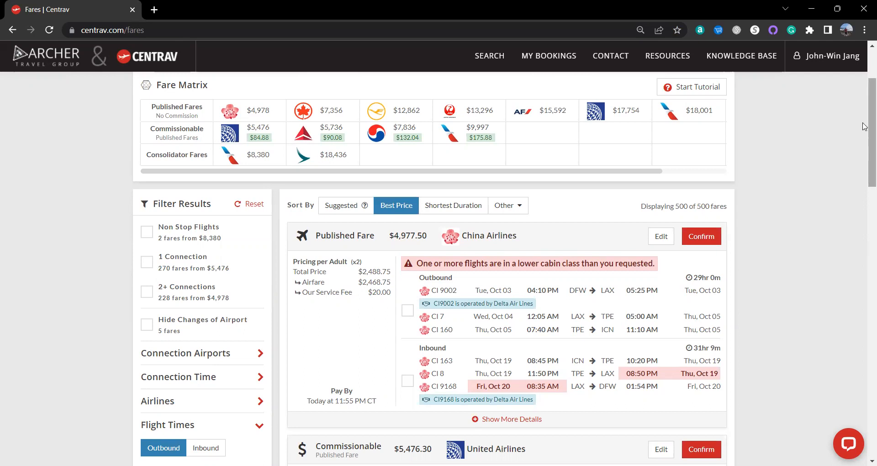
right_click(865, 197)
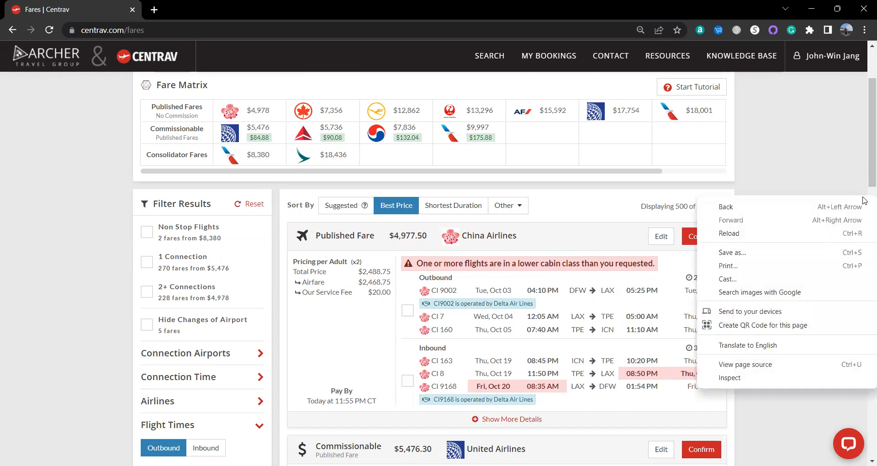
click(832, 148)
drag(869, 149, 865, 217)
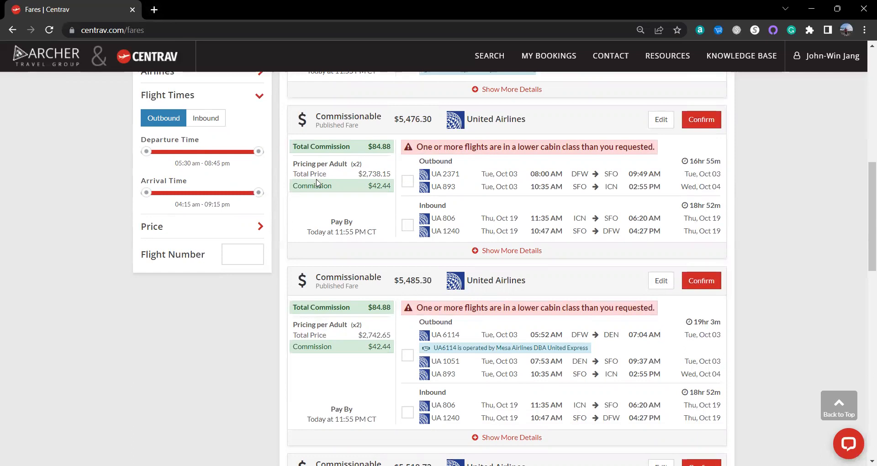
drag(865, 220, 864, 152)
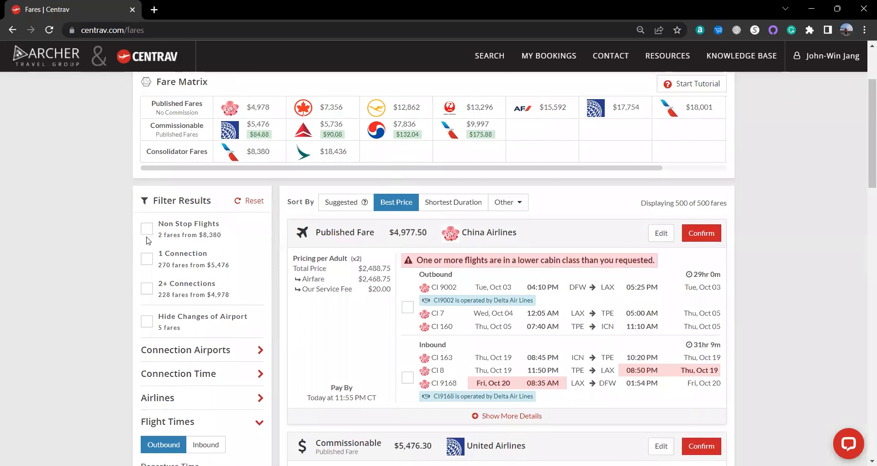
Step: Filter to 1 Connection and Non Stop flights, leaving 272 of 500 fares
click(149, 263)
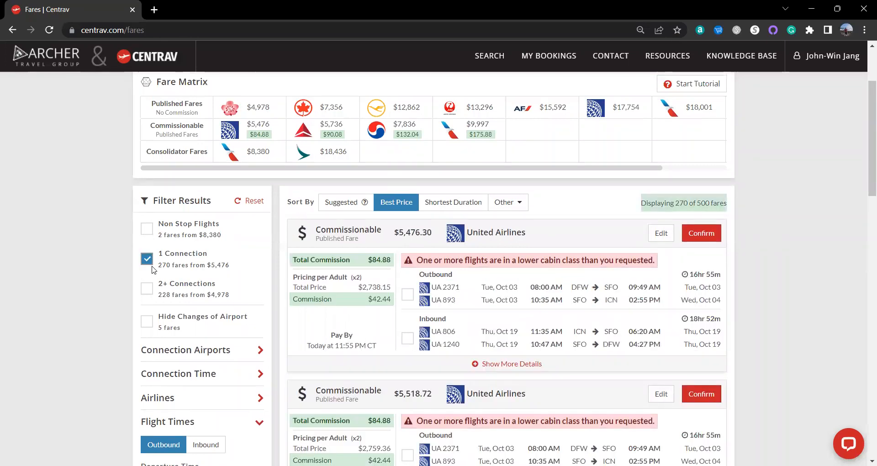
click(146, 232)
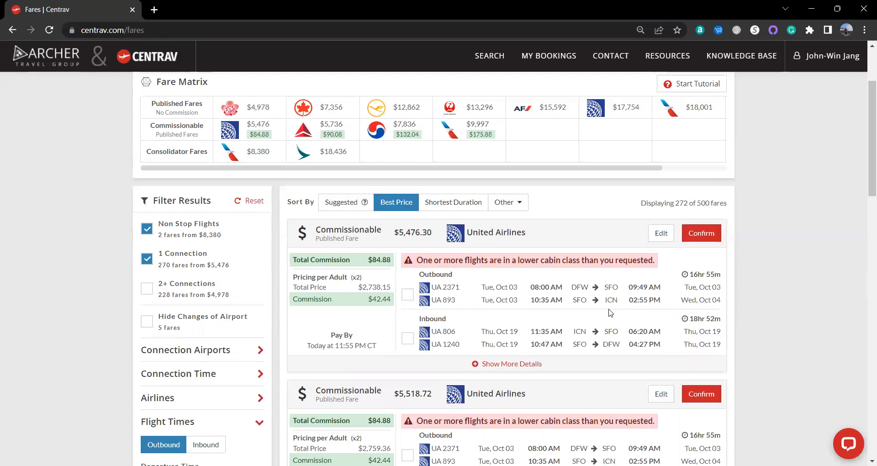
Step: Load the United Airlines site at united.com in a second browser tab
click(154, 10)
text(iinit)
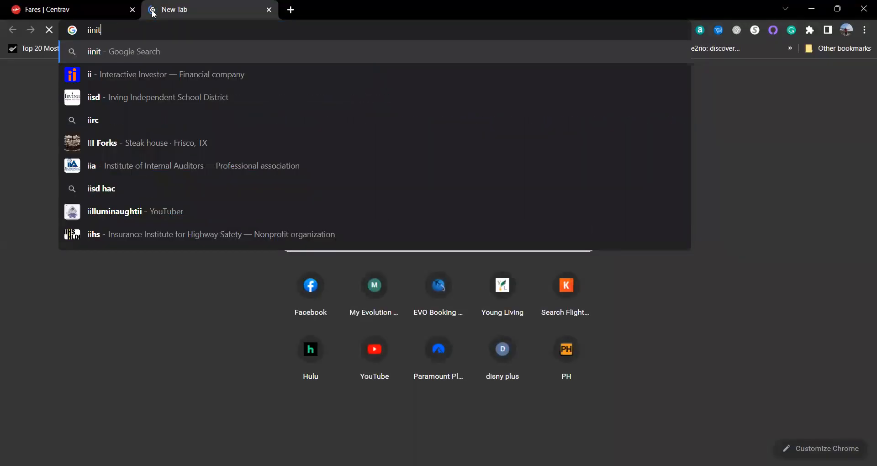
key(BackSpace)
key(BackSpace)
key(BackSpace)
key(BackSpace)
key(BackSpace)
text(ui)
key(BackSpace)
text(nited.)
key(Return)
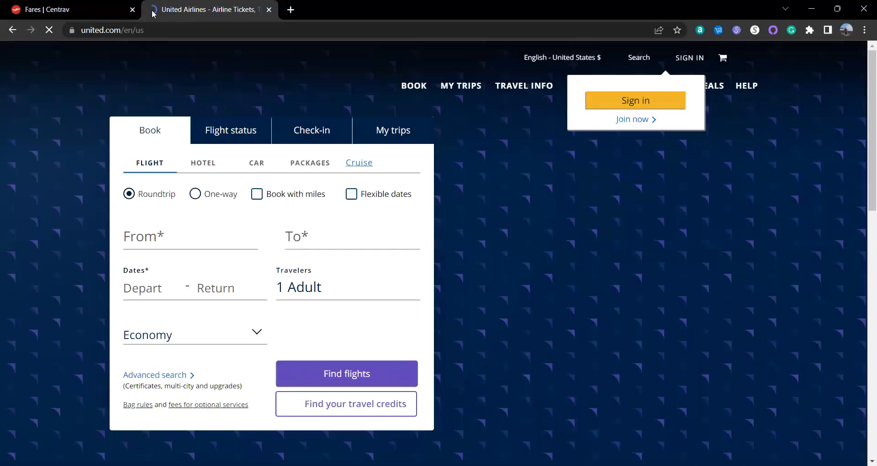
Step: Set the United flight search origin to Dallas DFW and destination to Seoul ICN
click(198, 240)
text(dfw)
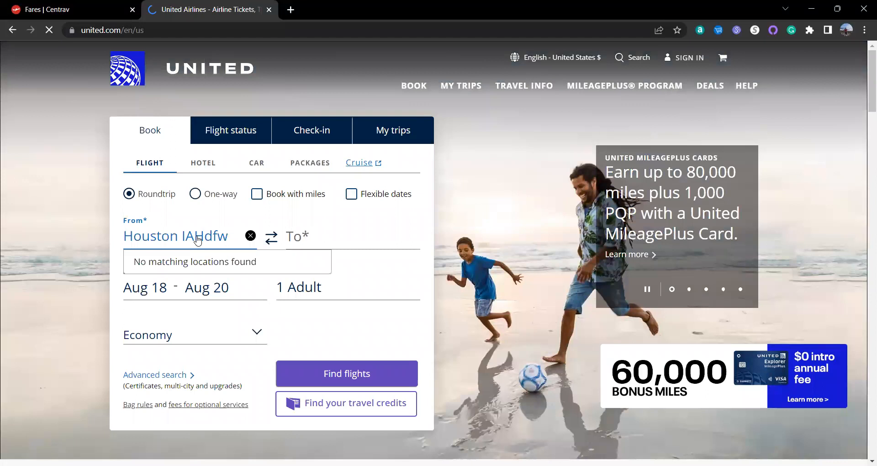
text(dfw)
key(ctrl+BackSpace)
key(ctrl+BackSpace)
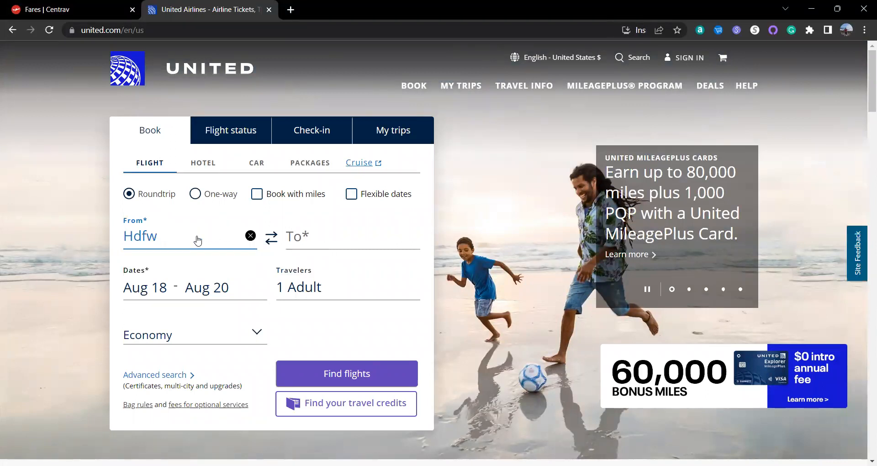
key(BackSpace)
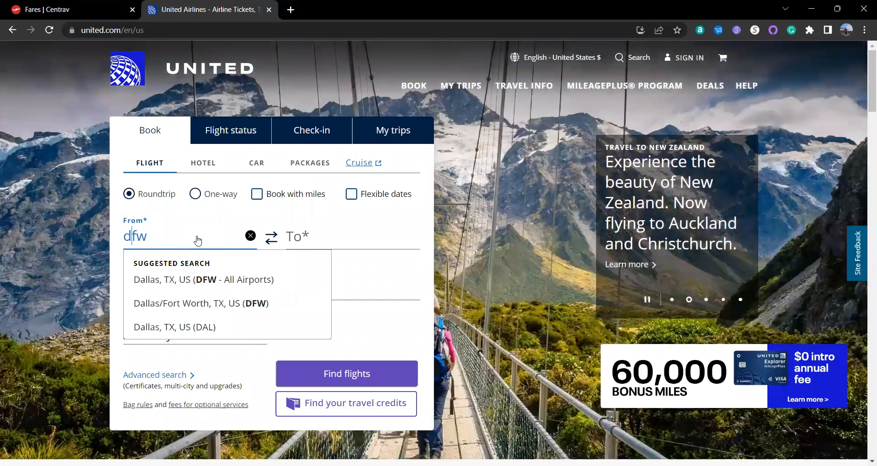
click(208, 280)
click(211, 288)
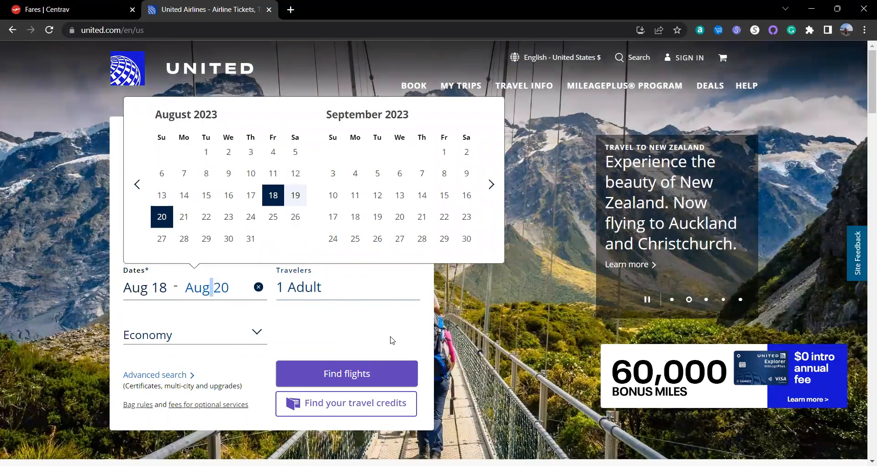
click(382, 272)
click(353, 242)
text(i)
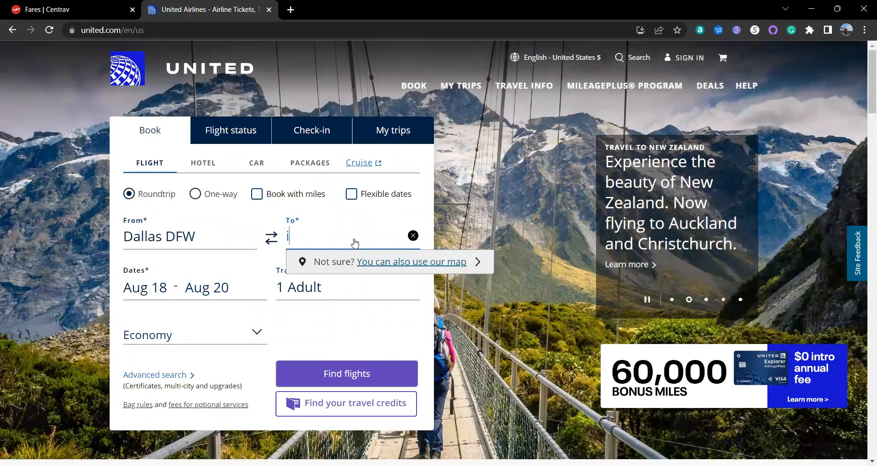
text(cn)
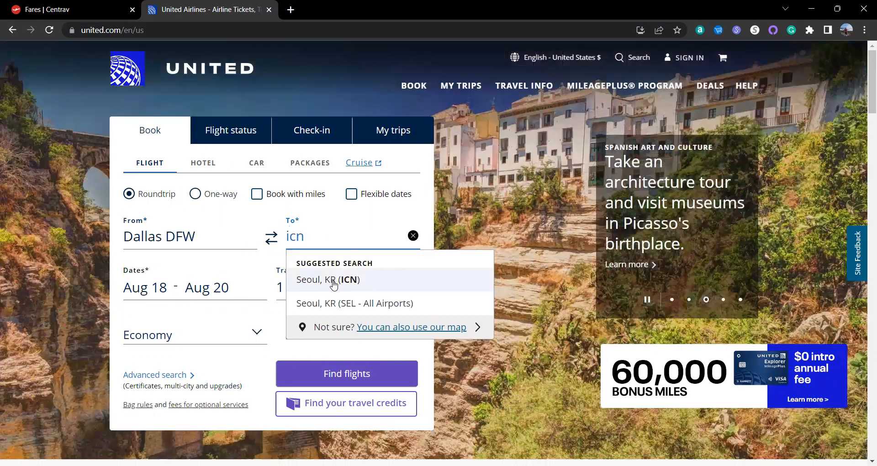
click(152, 290)
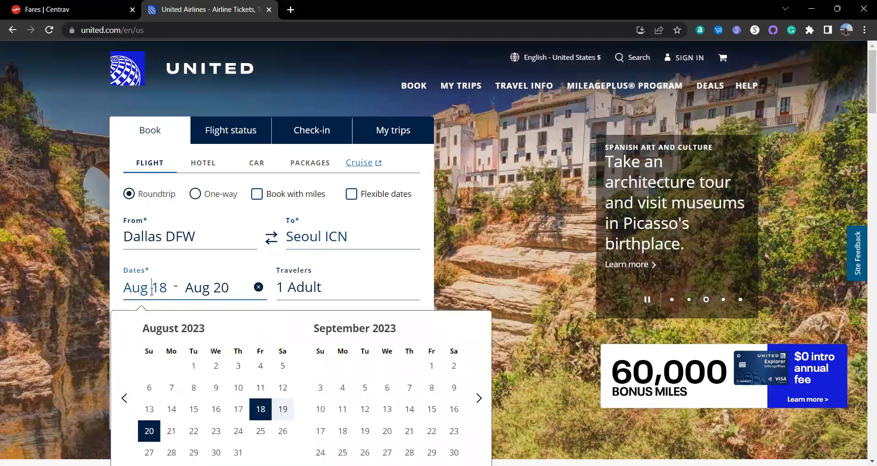
Step: Pick Oct 3 departure and Oct 19 return, choose Premium economy, and find flights
click(479, 399)
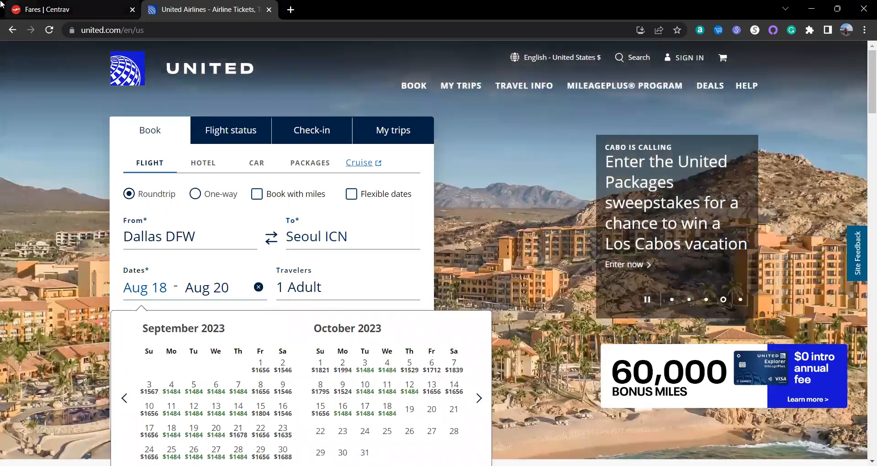
click(49, 6)
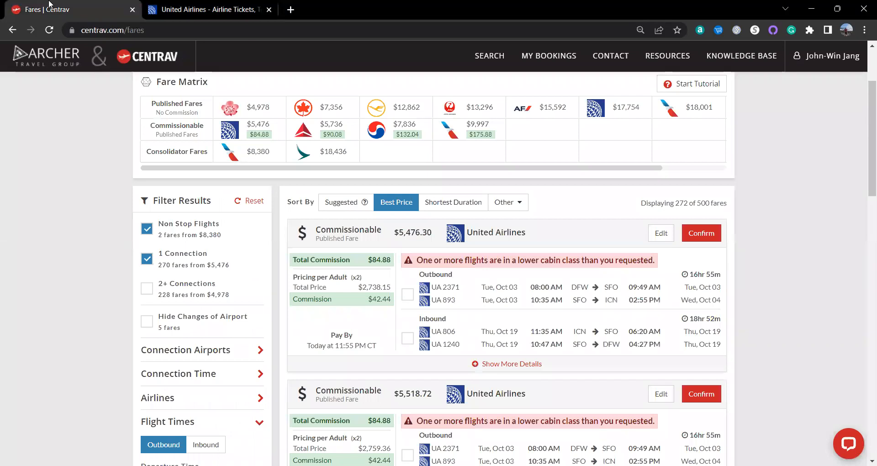
click(179, 12)
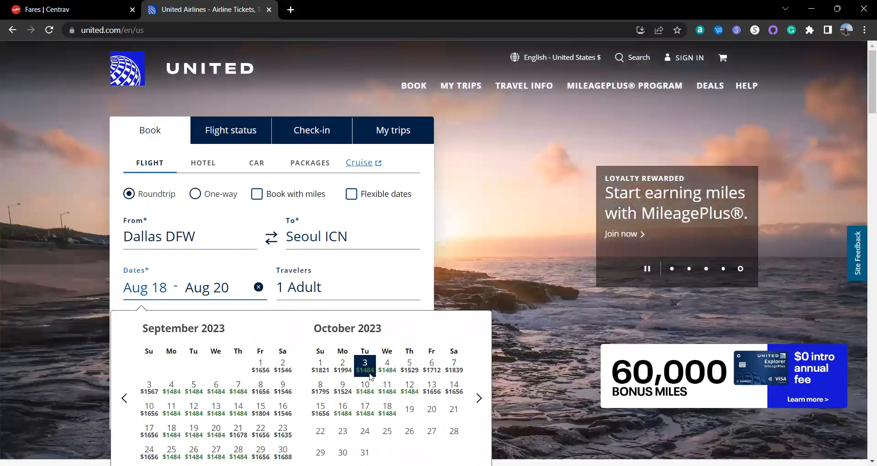
click(365, 366)
click(410, 410)
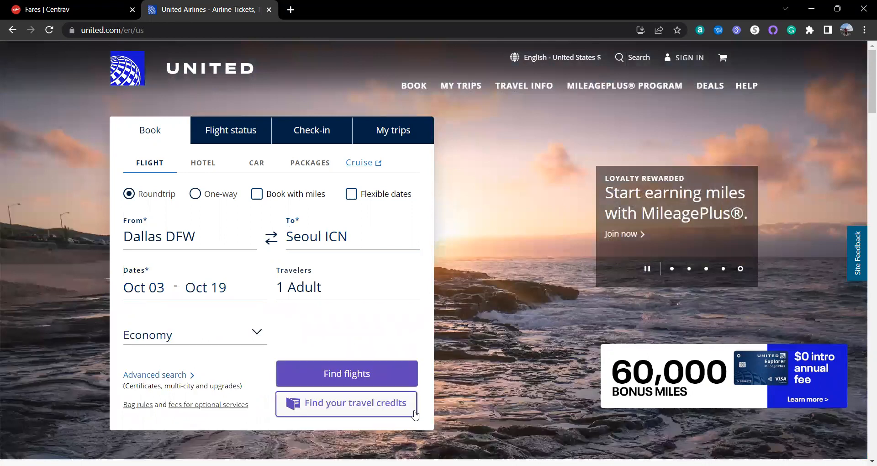
click(221, 340)
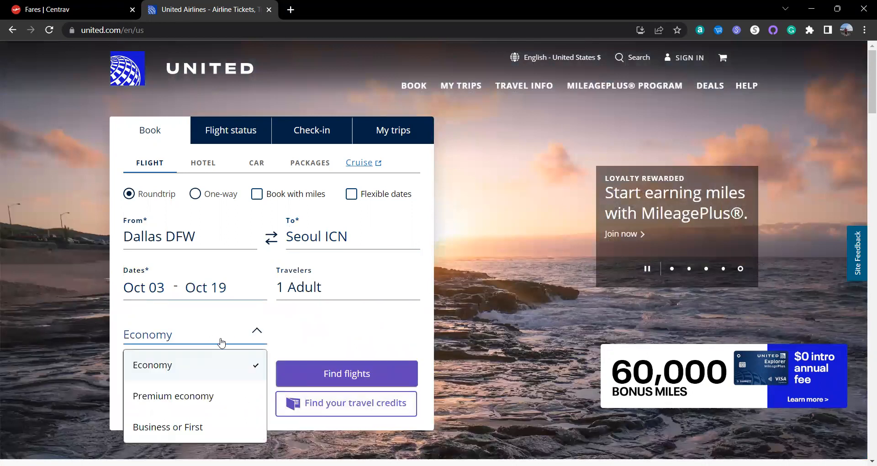
click(200, 402)
click(334, 383)
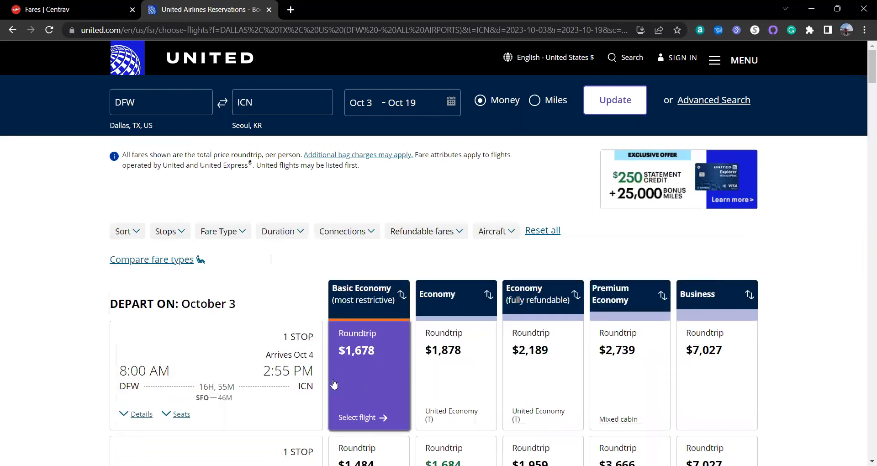
Step: Review the DFW–ICN Oct 3–19 fare grid, then return to the booking form
click(712, 106)
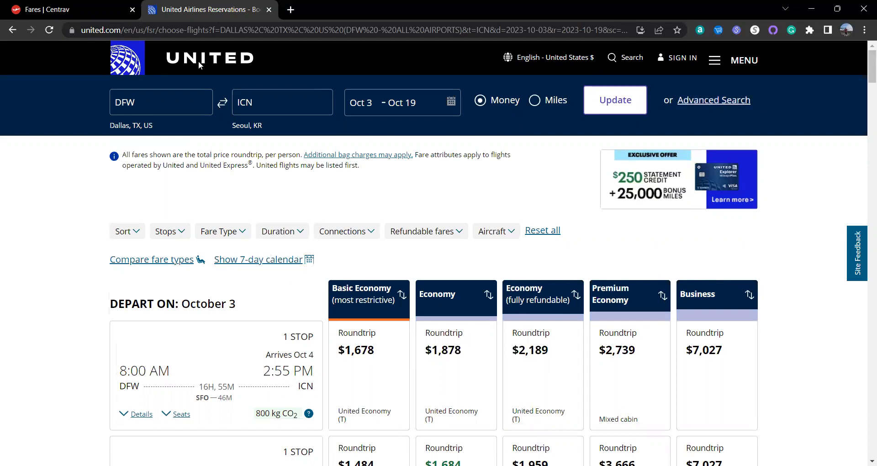
click(13, 30)
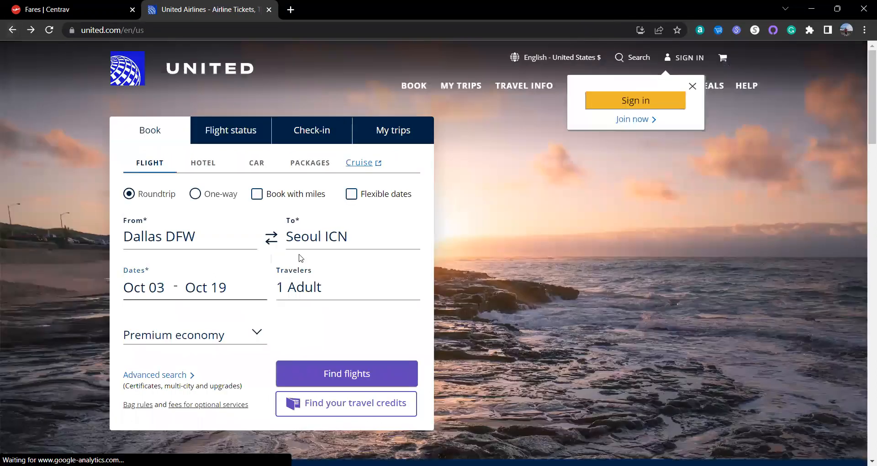
Step: Raise the traveler count to 2 adults and rerun the DFW–ICN flight search
click(309, 289)
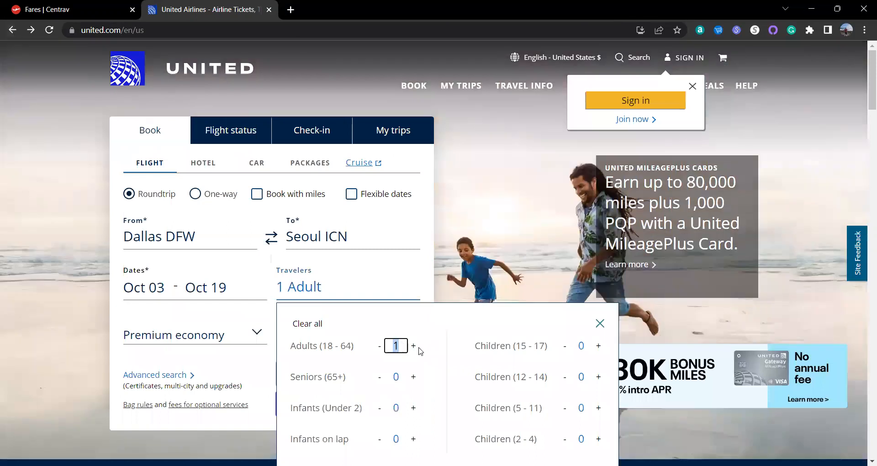
click(413, 346)
click(233, 360)
click(317, 381)
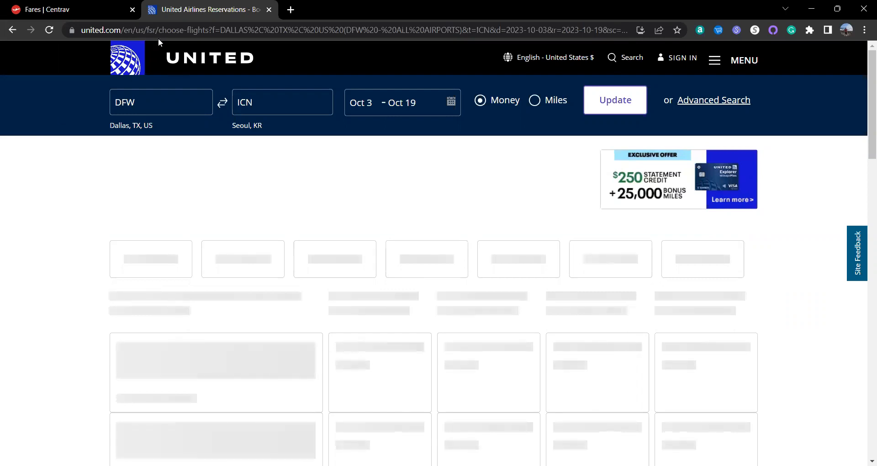
click(56, 4)
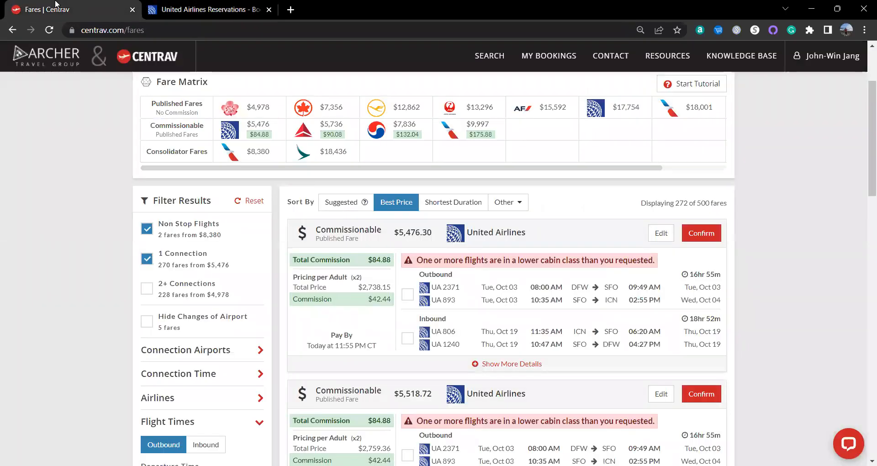
click(189, 12)
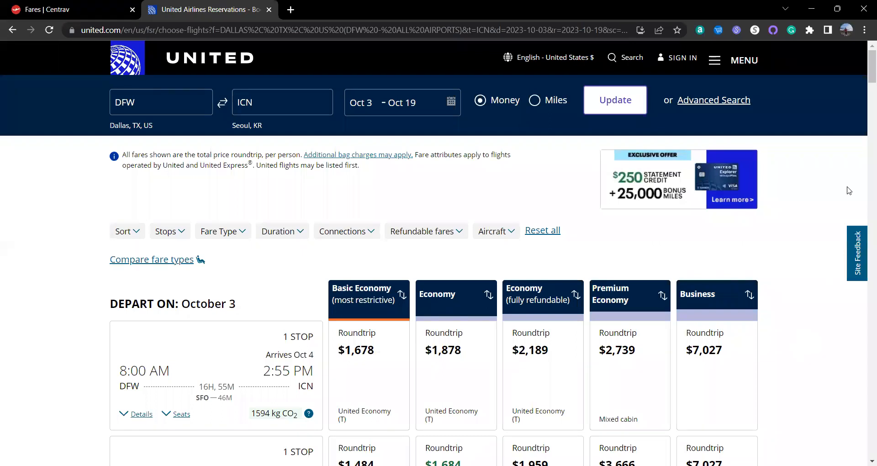
scroll(863, 73, down, 6)
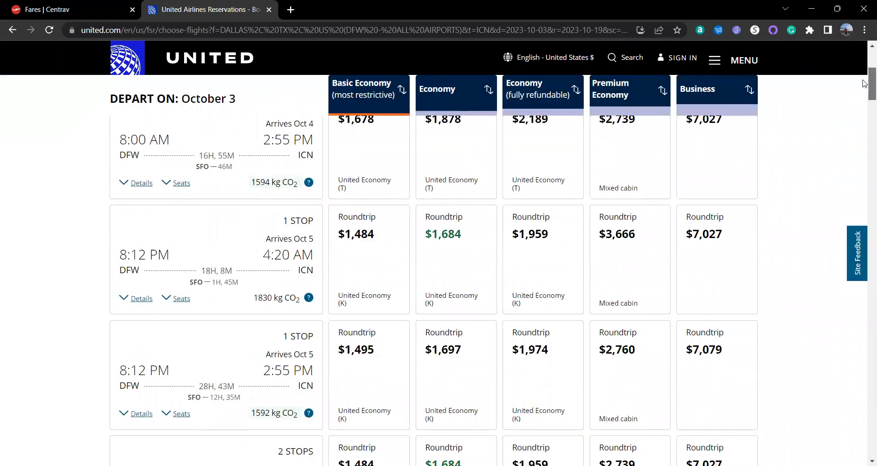
scroll(864, 82, up, 3)
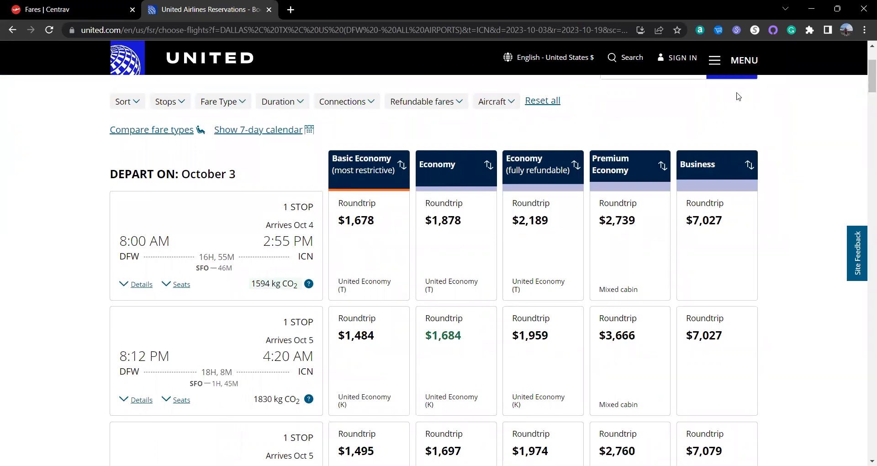
Step: Select the $2,739 Premium Economy fares for the 8:00 AM outbound and 11:35 AM return
click(629, 289)
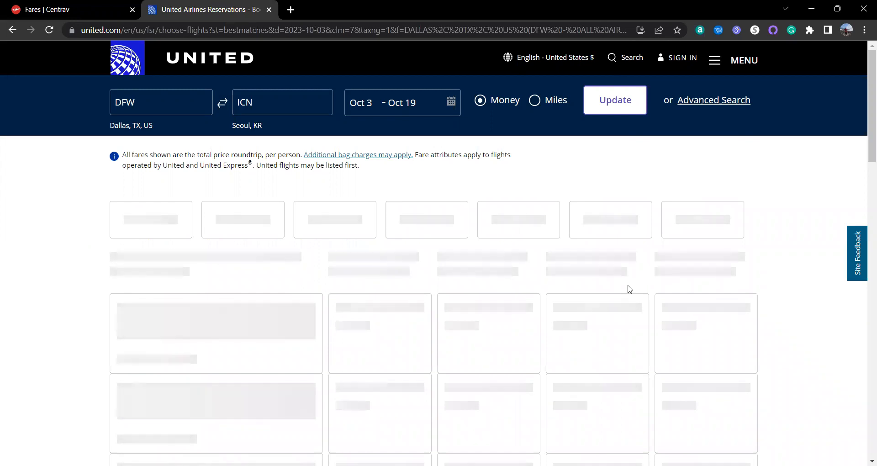
click(117, 5)
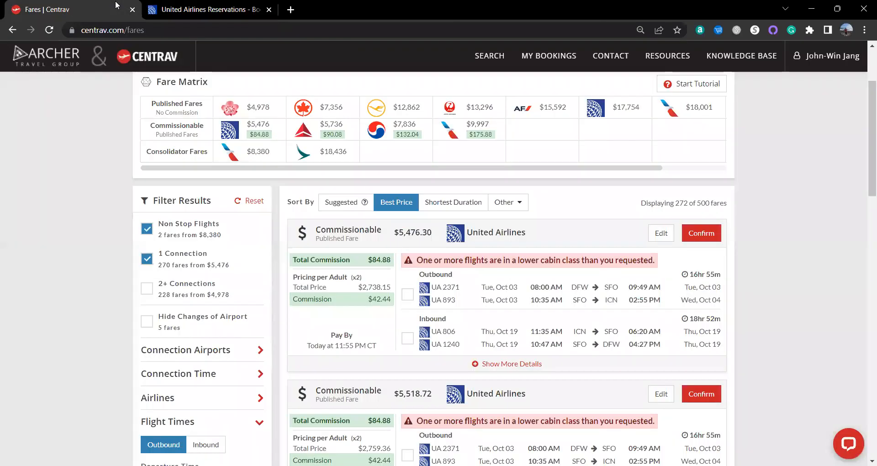
click(185, 7)
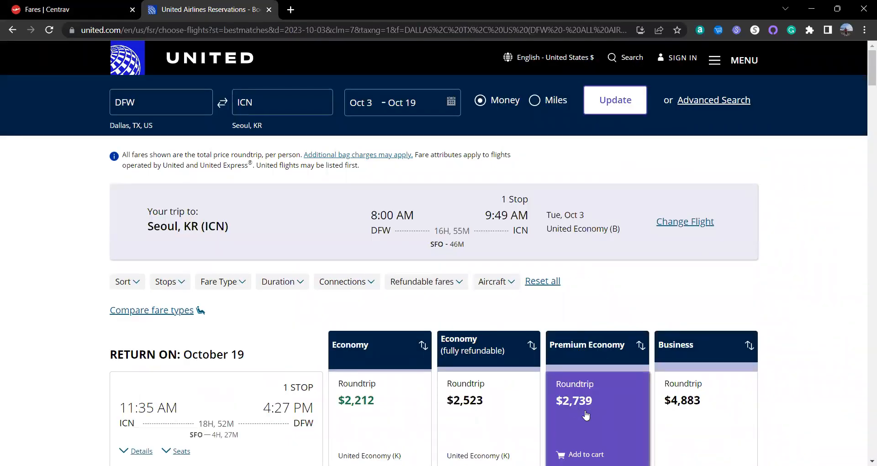
click(583, 411)
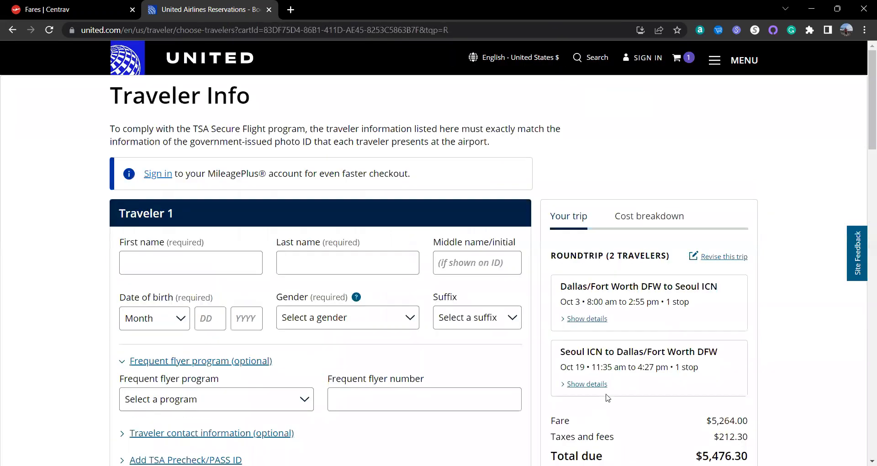
Step: Expand the outbound DFW–ICN and return ICN–DFW flight details, then compare on Centrav
click(589, 320)
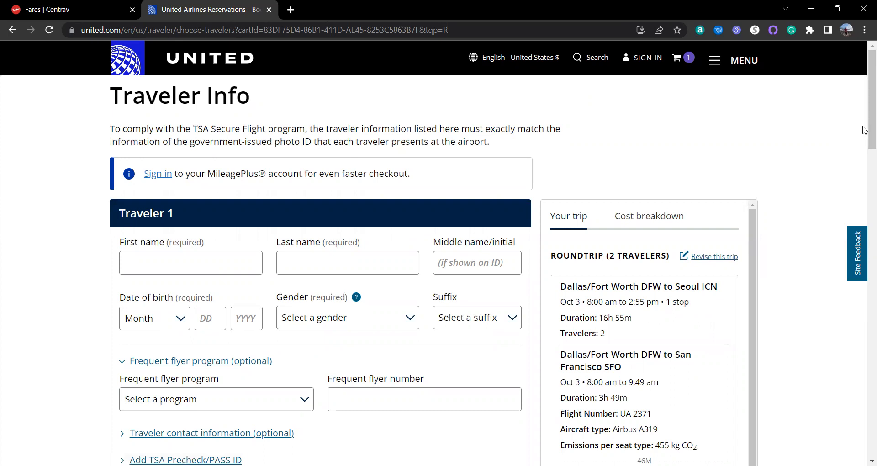
drag(865, 116, 865, 151)
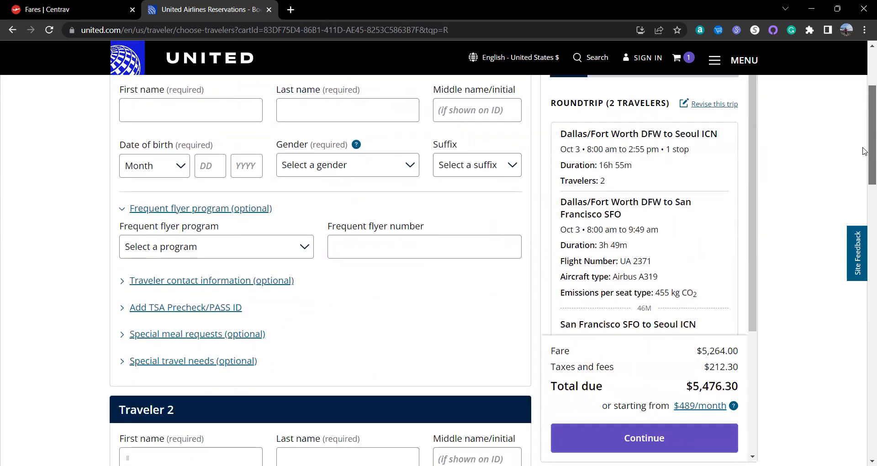
drag(754, 267, 759, 398)
click(595, 314)
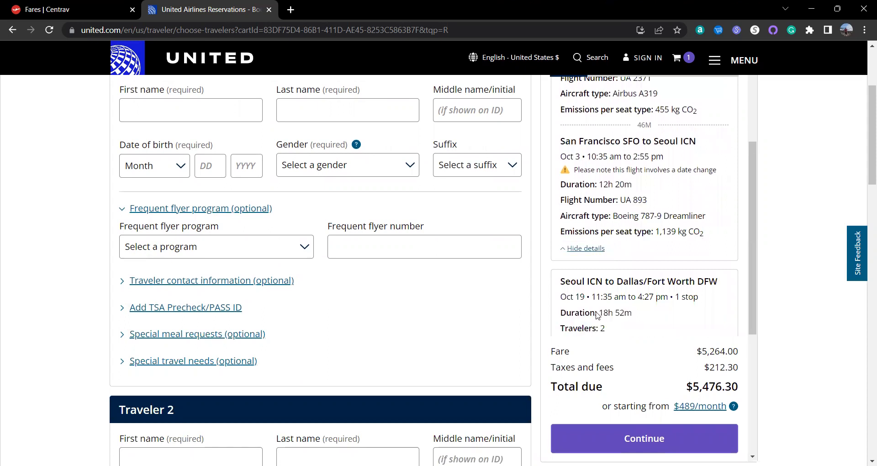
click(2, 10)
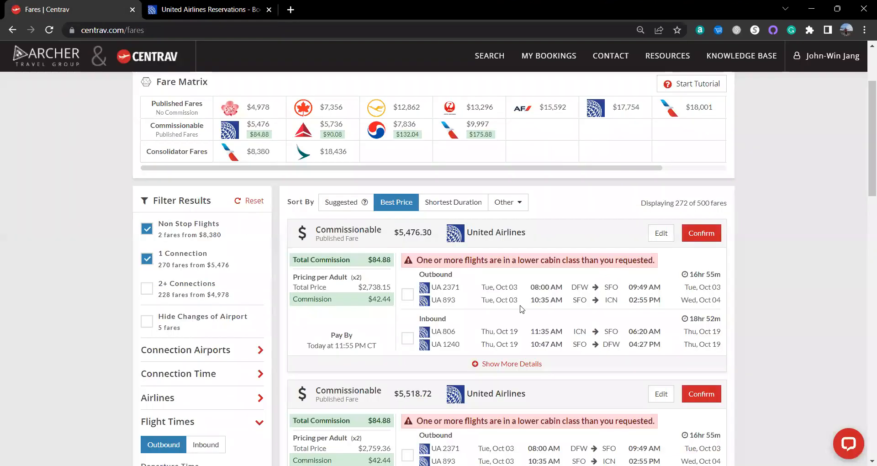
click(480, 366)
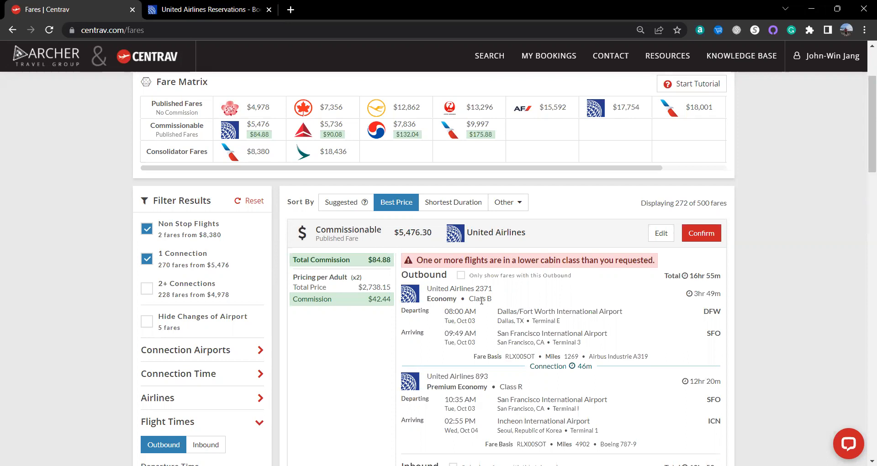
scroll(482, 301, down, 2)
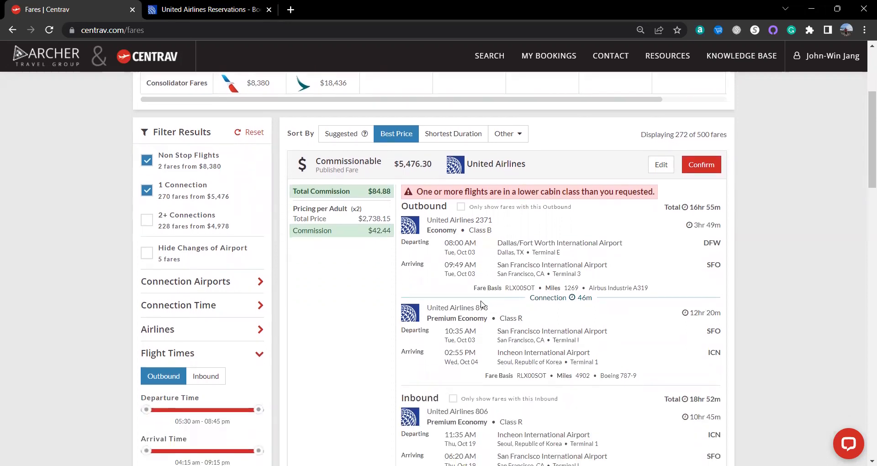
scroll(482, 304, down, 3)
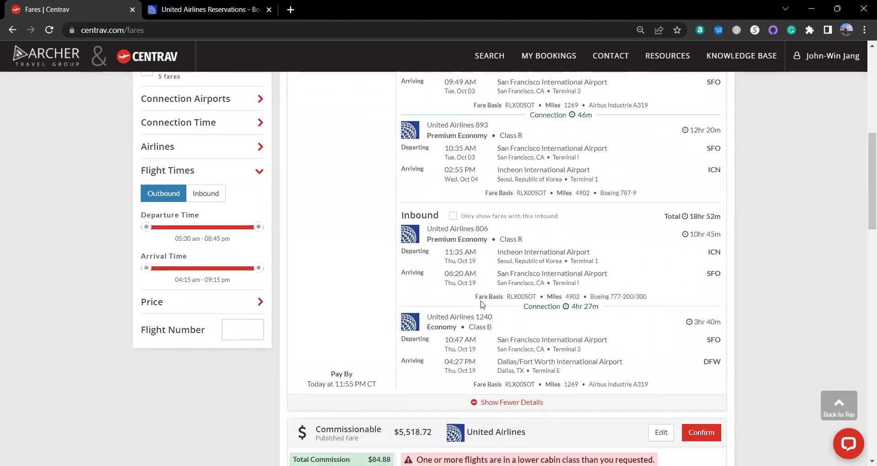
scroll(482, 305, up, 1)
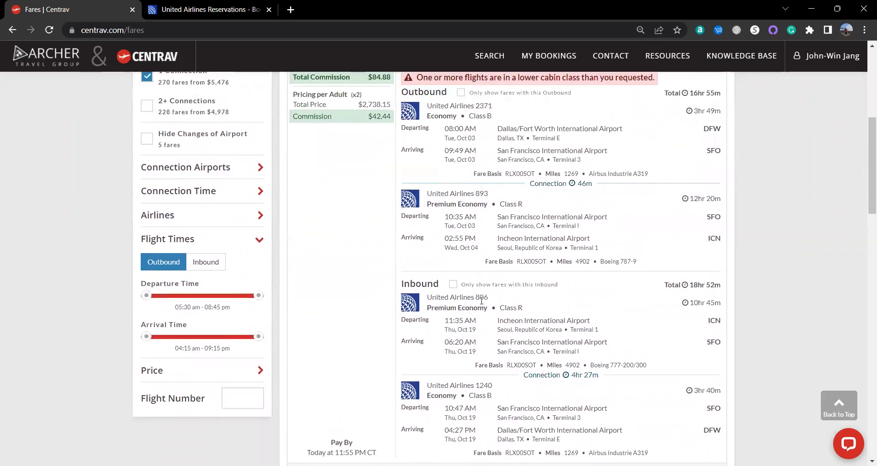
scroll(482, 301, up, 1)
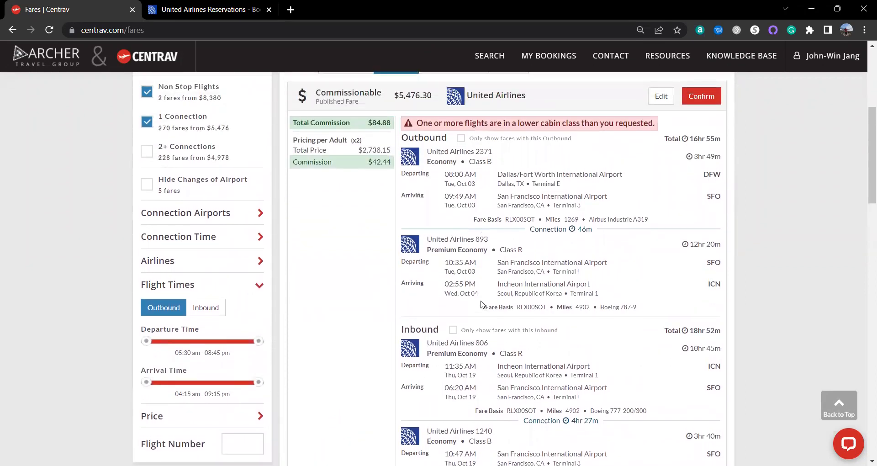
scroll(481, 303, up, 1)
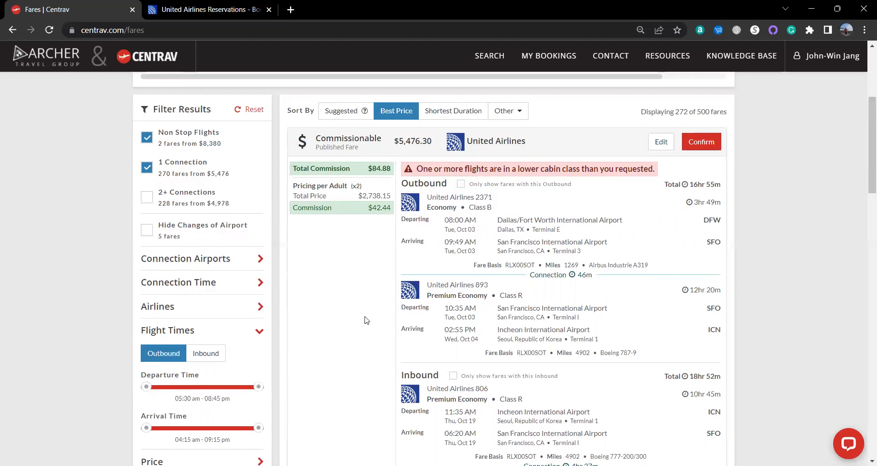
scroll(366, 320, down, 2)
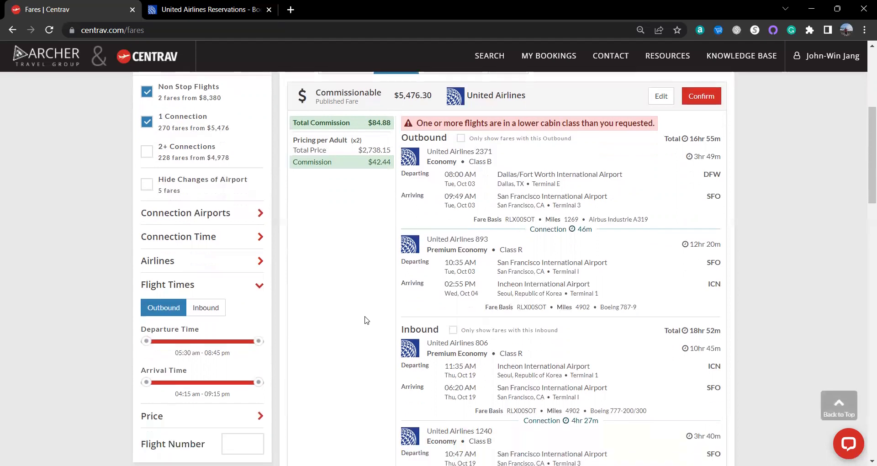
scroll(365, 320, up, 2)
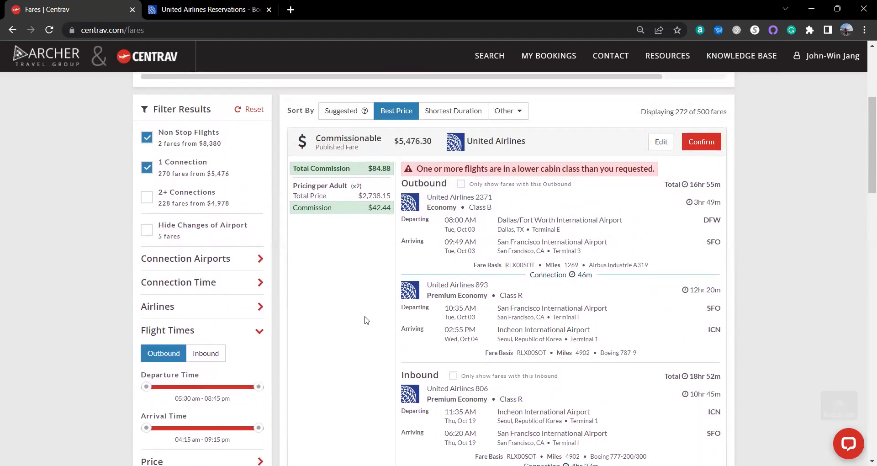
click(179, 6)
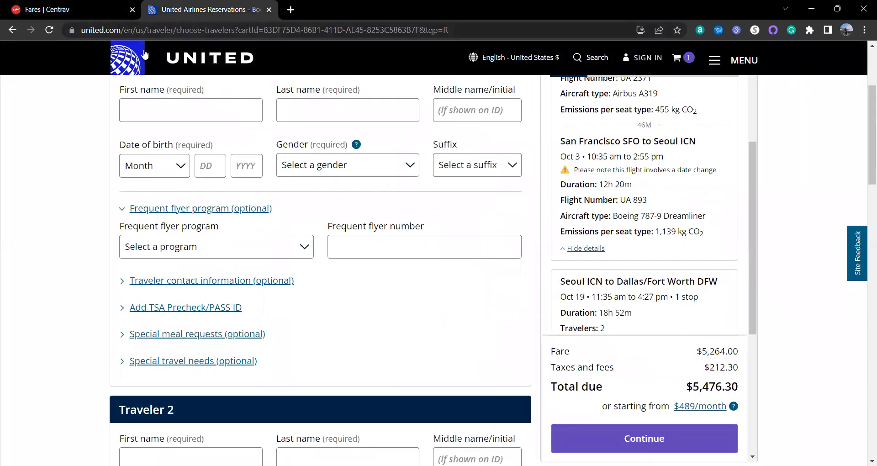
click(71, 7)
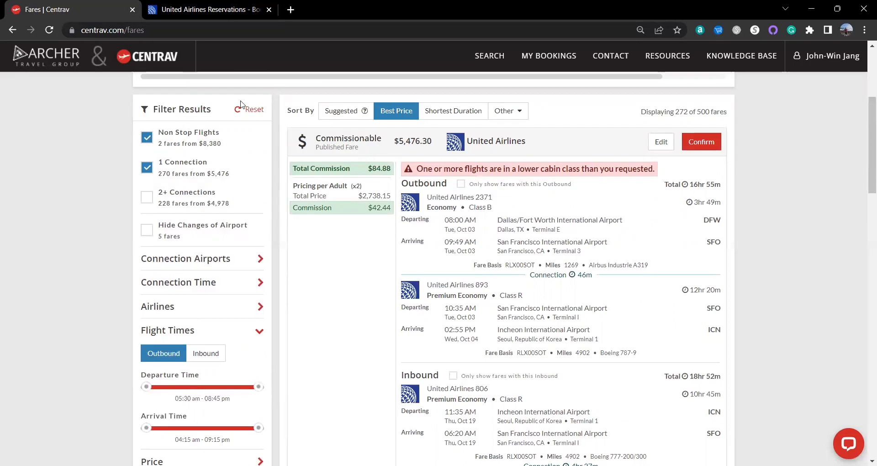
click(205, 9)
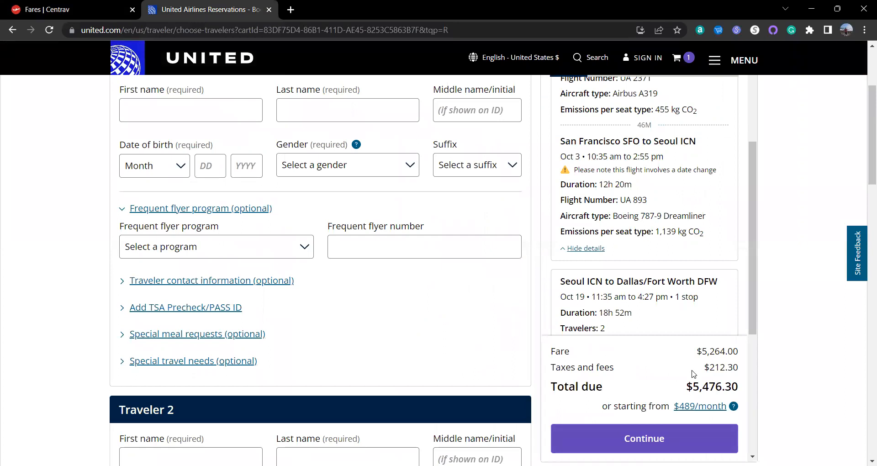
click(52, 7)
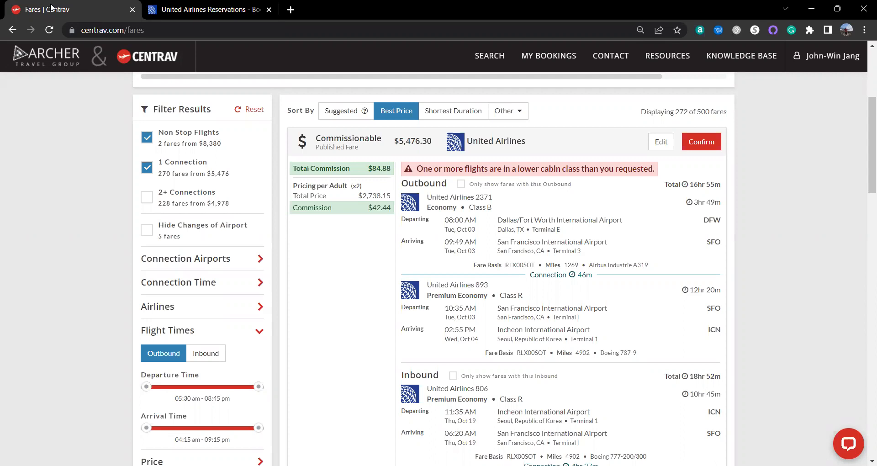
Step: Return to Centrav's search form and rerun the DFW–ICN Premium Economy fare search
click(13, 30)
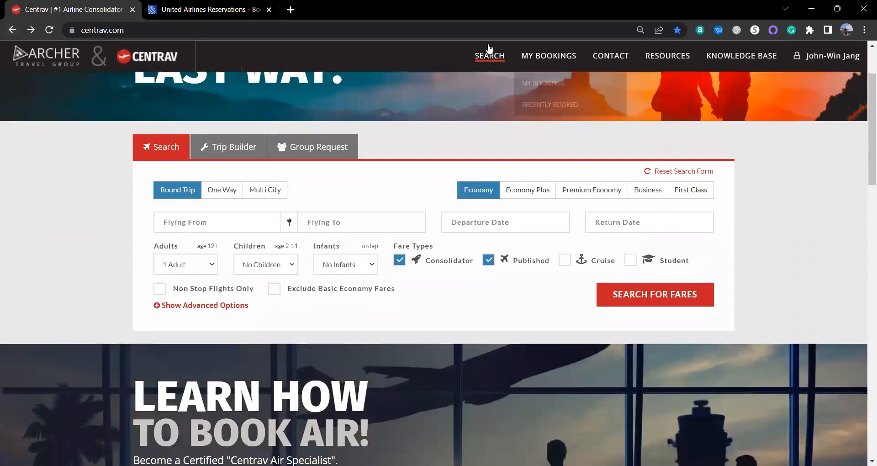
mouse_move(490, 57)
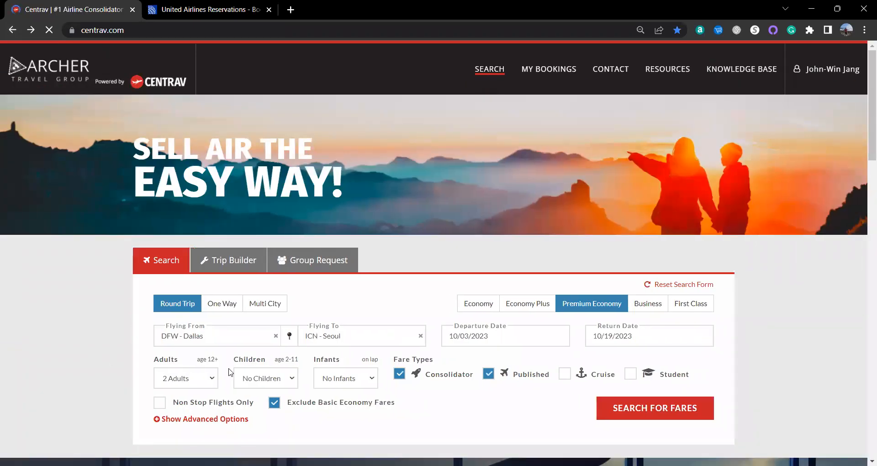
click(629, 408)
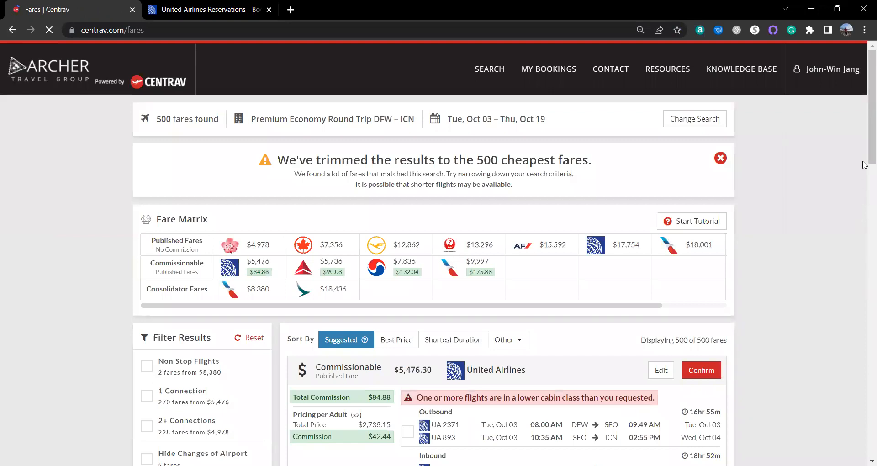
Step: Confirm the top $5,476.30 United Airlines fare in the Suggested list
scroll(864, 133, down, 5)
scroll(698, 208, up, 2)
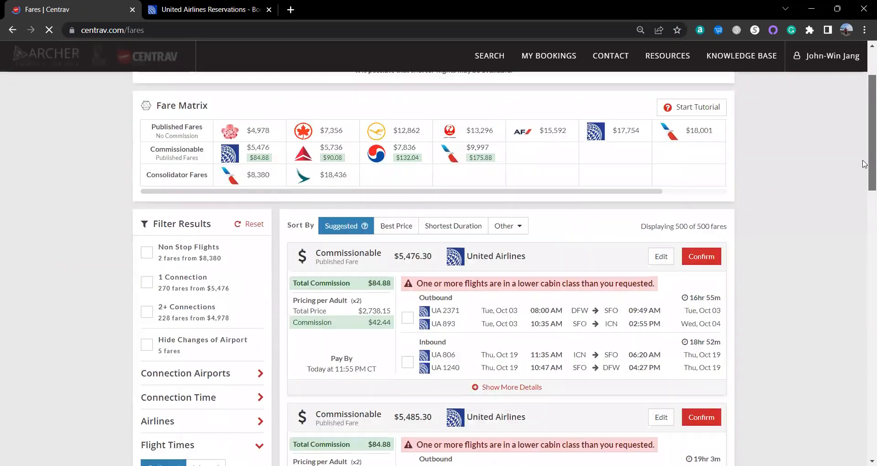
click(708, 261)
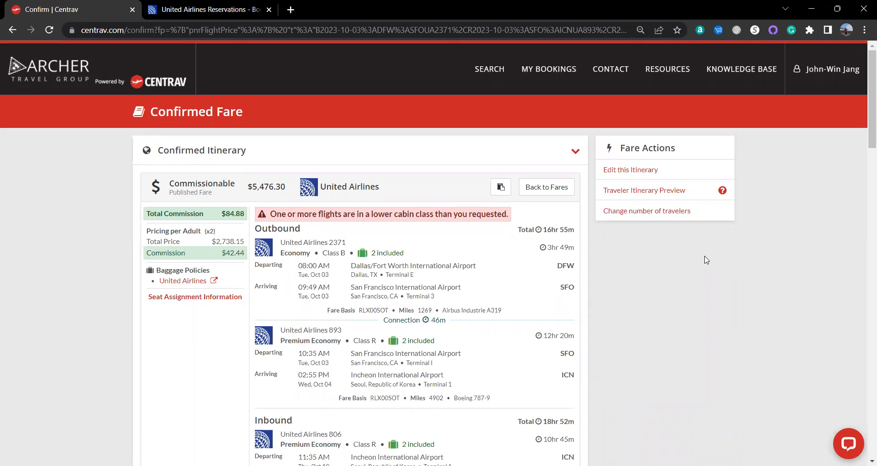
scroll(706, 259, down, 6)
scroll(707, 260, up, 2)
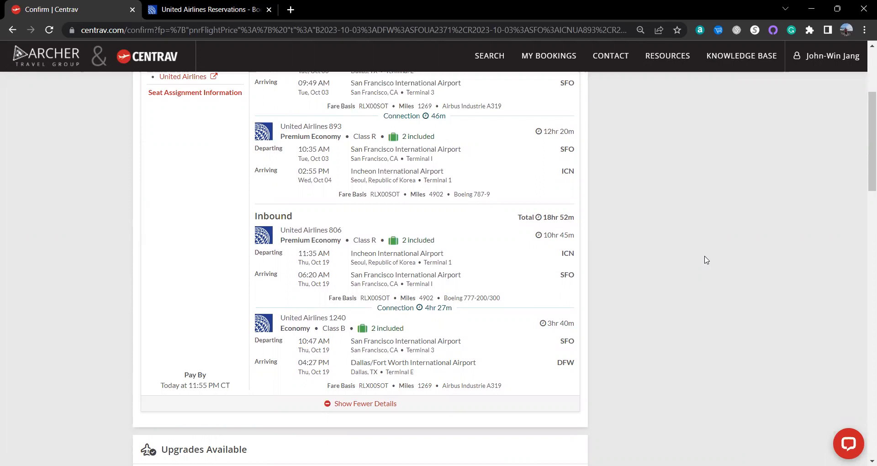
scroll(707, 259, down, 4)
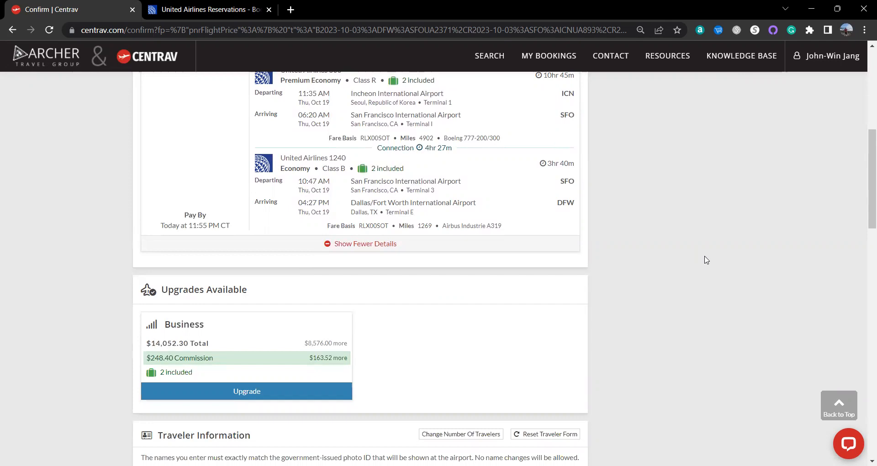
scroll(707, 261, down, 3)
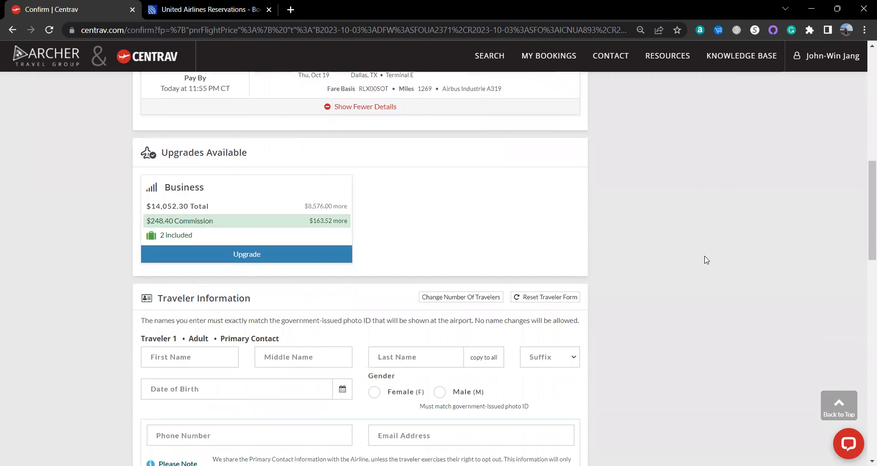
scroll(707, 260, down, 1)
scroll(707, 260, up, 10)
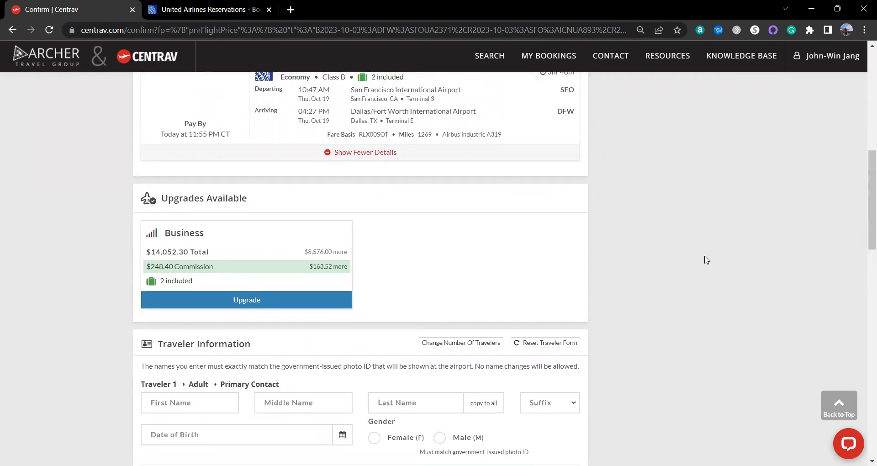
scroll(706, 260, down, 10)
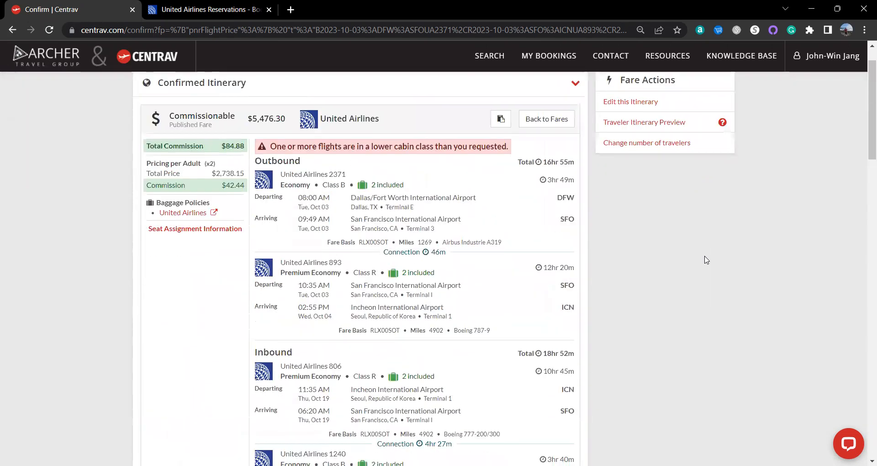
scroll(707, 260, down, 3)
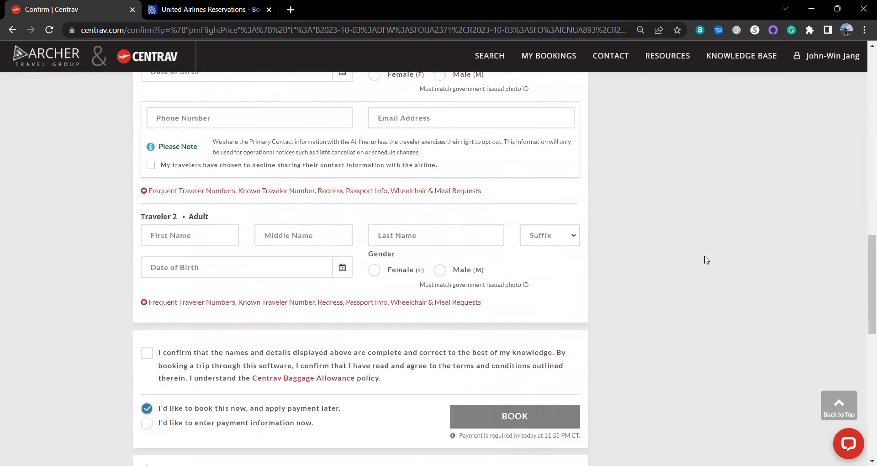
scroll(707, 260, up, 2)
scroll(707, 260, up, 2)
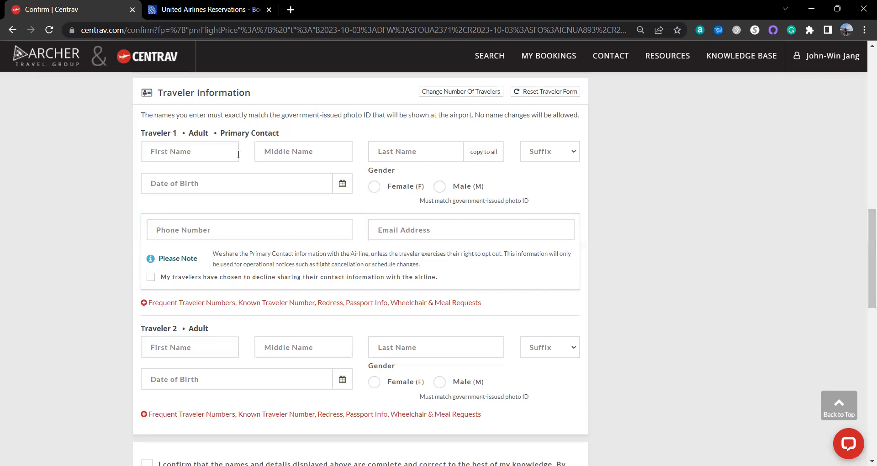
Step: Enter TBA as Traveler 1's first, middle and last name, copying the surname to all travelers
click(195, 155)
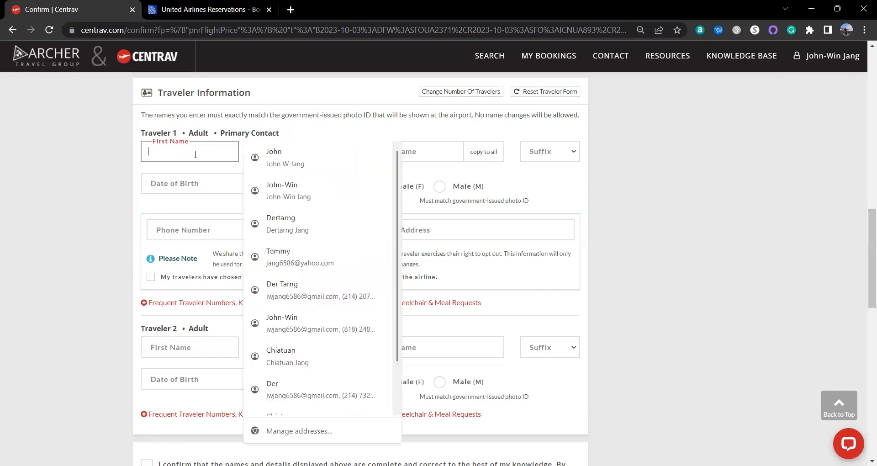
text(TBA)
key(Tab)
text(TBA)
key(Tab)
text(TBA)
key(Tab)
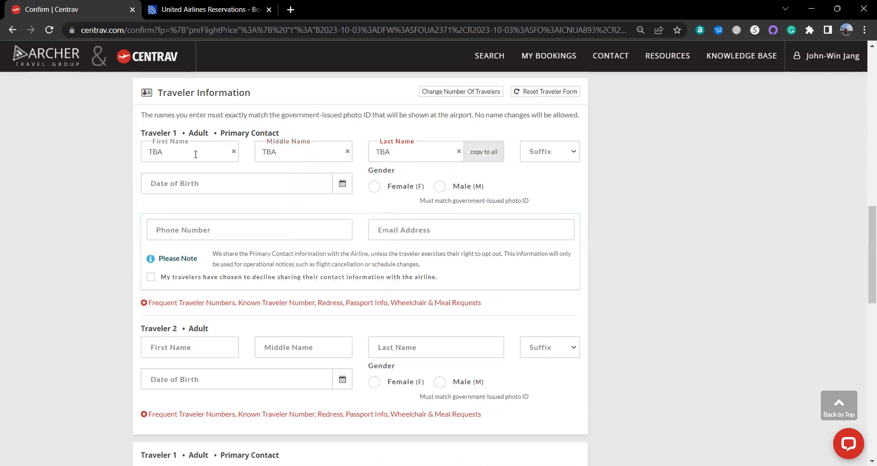
key(Tab)
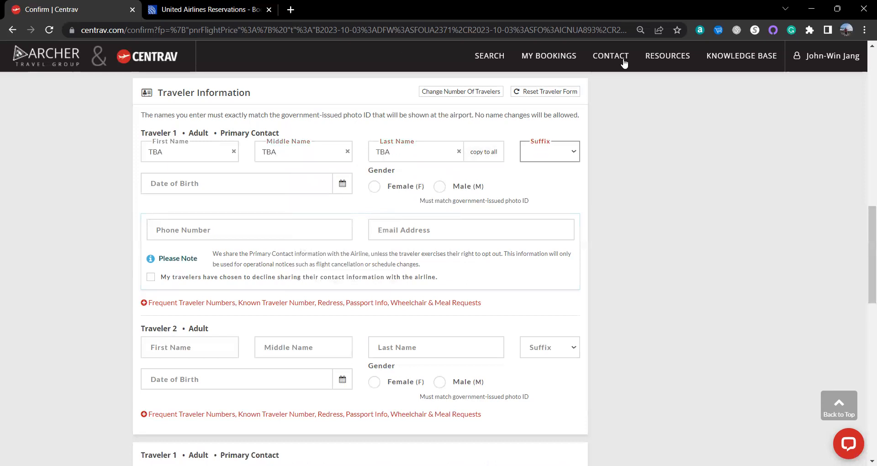
click(475, 160)
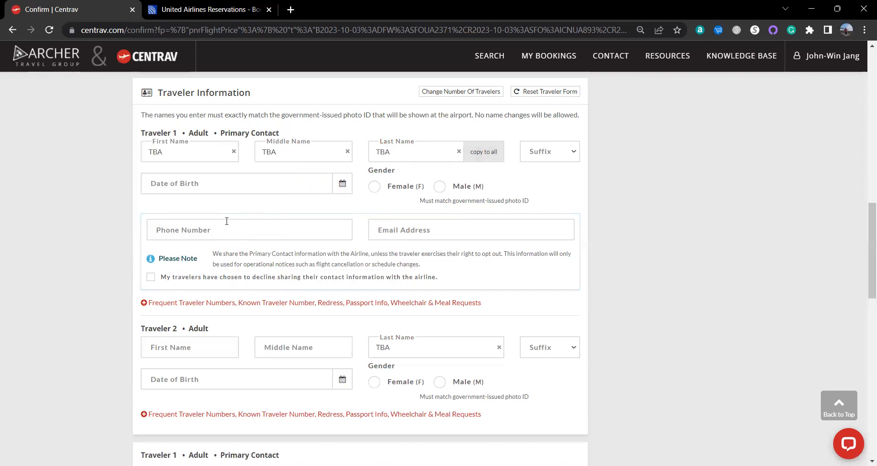
Step: Give Traveler 1 birth date 01/01/2000, Male gender, and the saved contact phone and e-mail
click(239, 188)
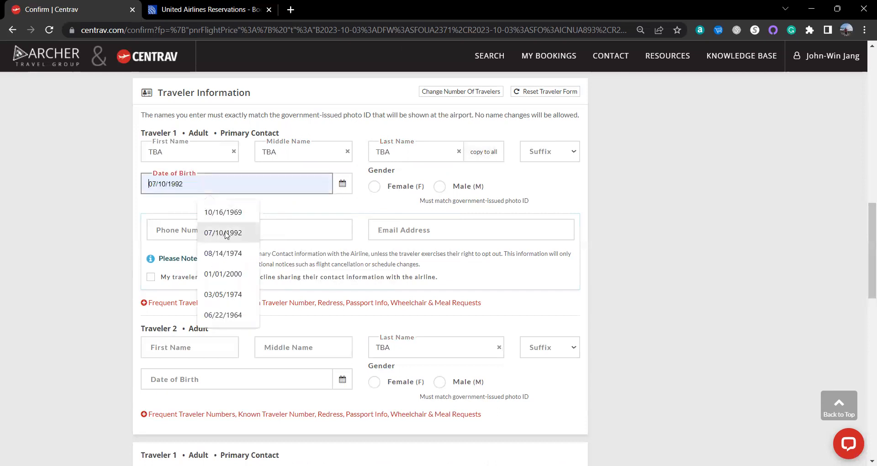
click(225, 274)
click(440, 189)
click(256, 227)
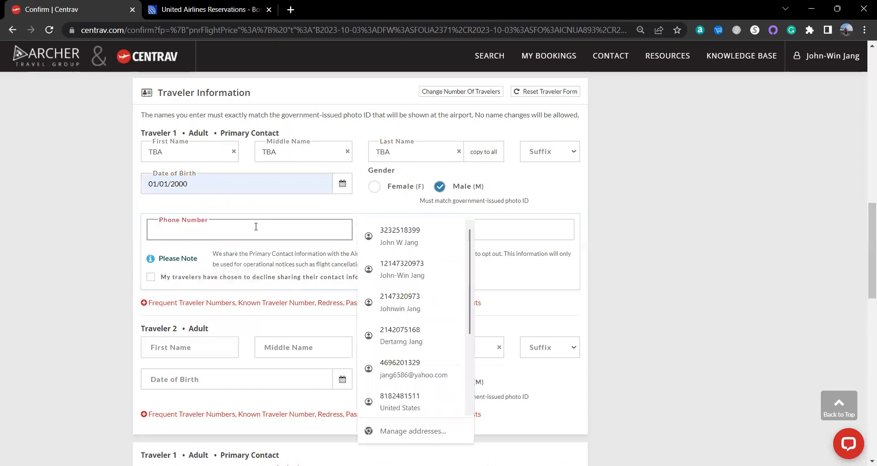
click(402, 236)
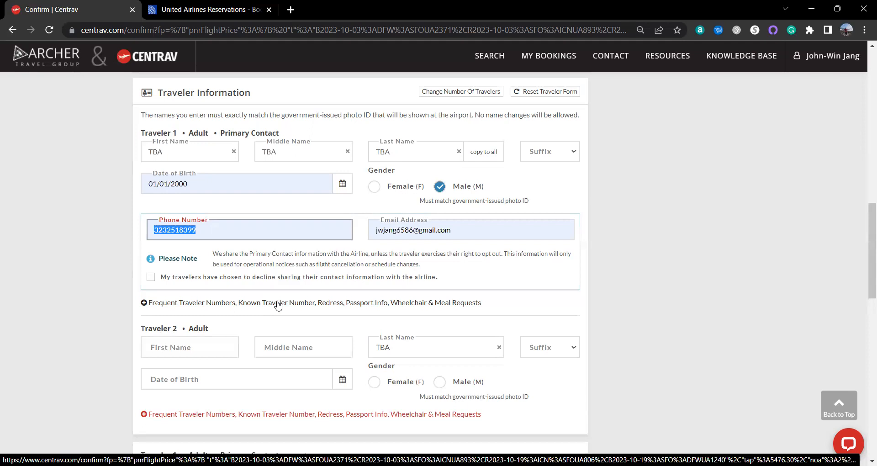
click(278, 306)
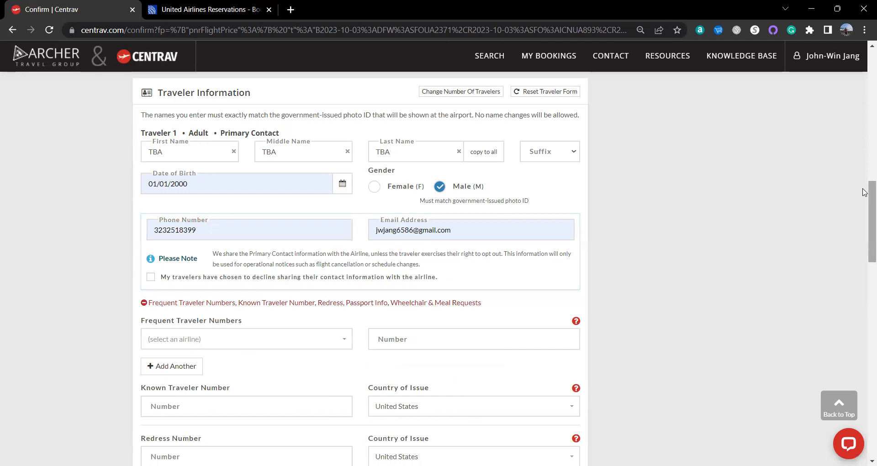
Step: Browse Traveler 1's meal request options, leaving it at No Meal Request
scroll(865, 219, down, 5)
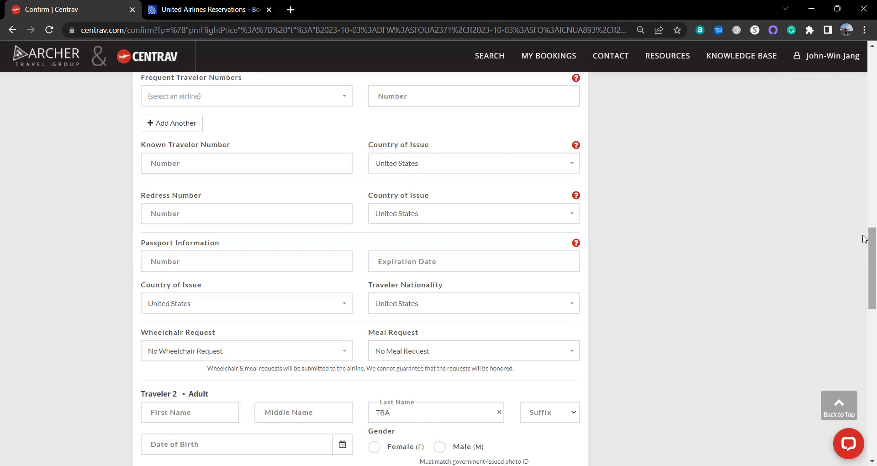
click(537, 351)
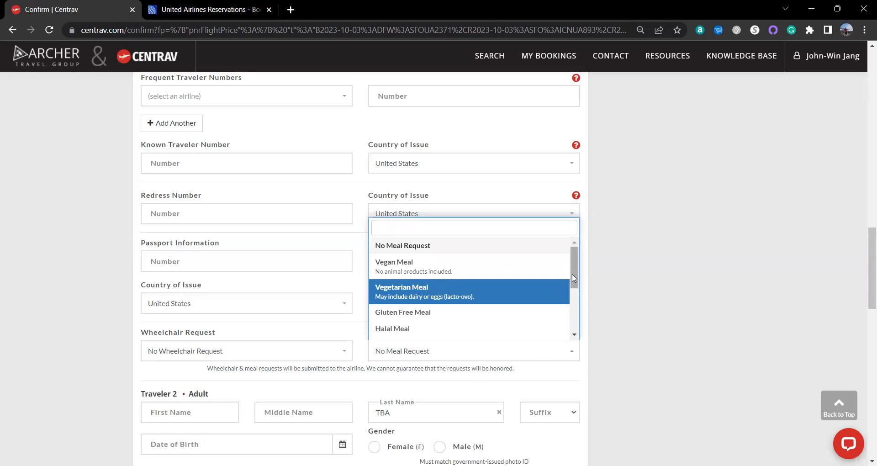
click(586, 269)
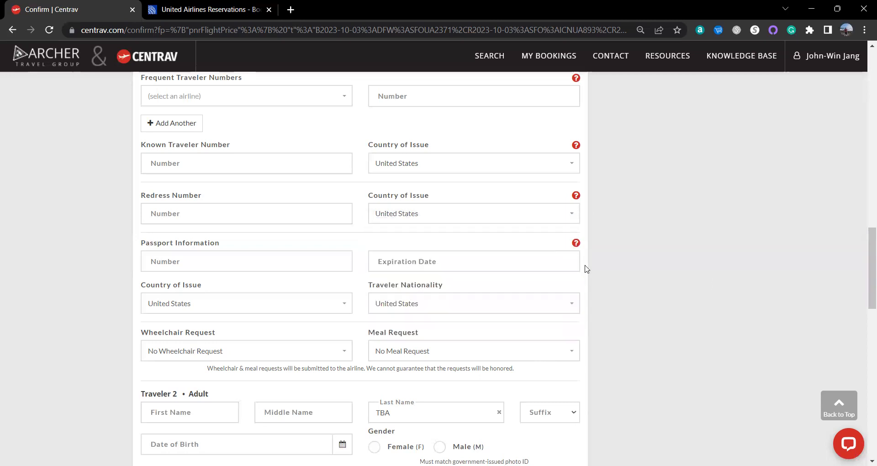
click(532, 353)
drag(575, 279, 572, 336)
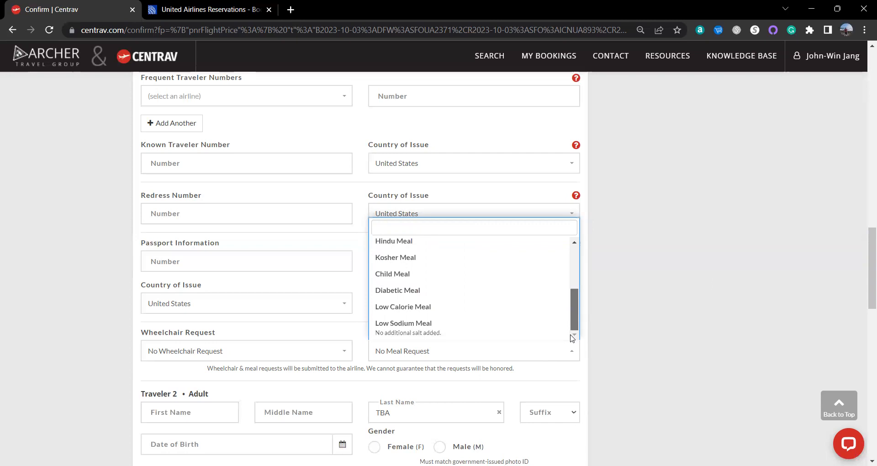
click(635, 303)
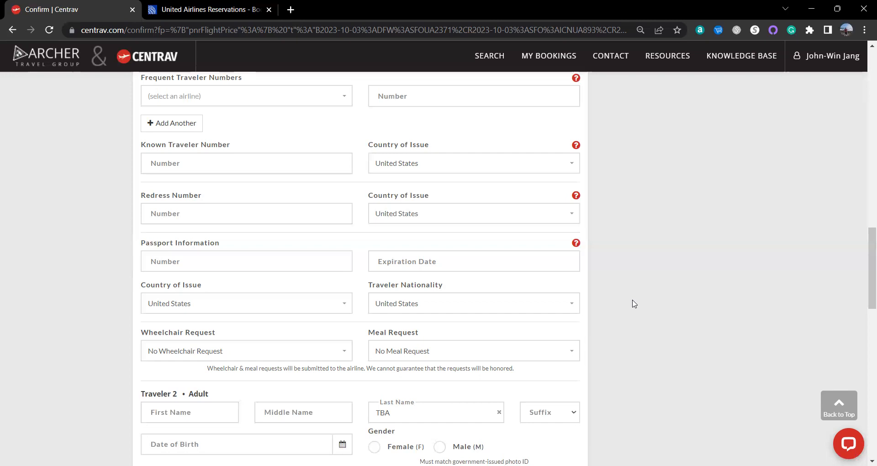
scroll(634, 304, down, 4)
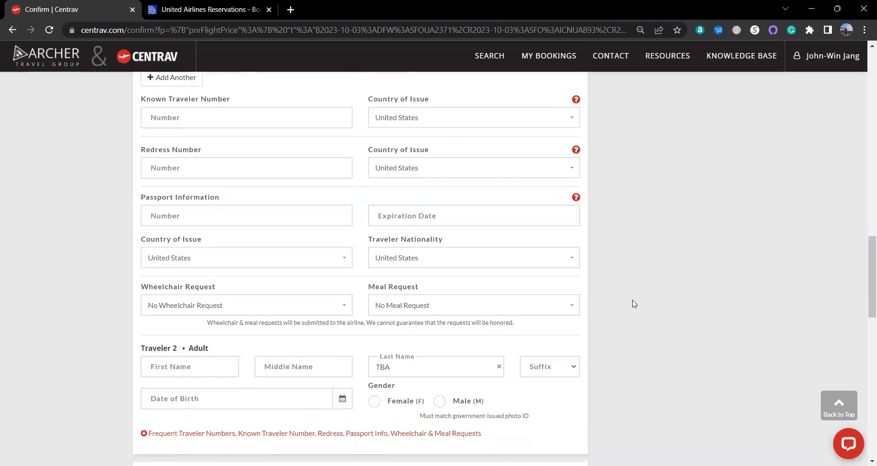
scroll(634, 304, down, 2)
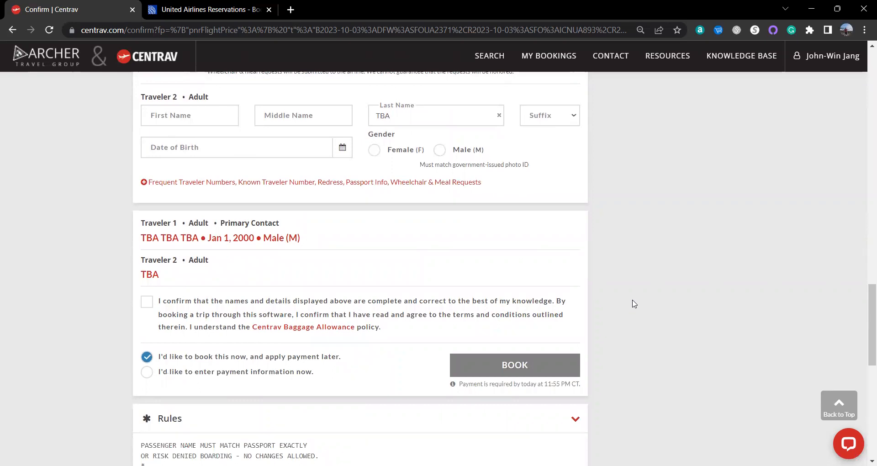
scroll(634, 303, down, 5)
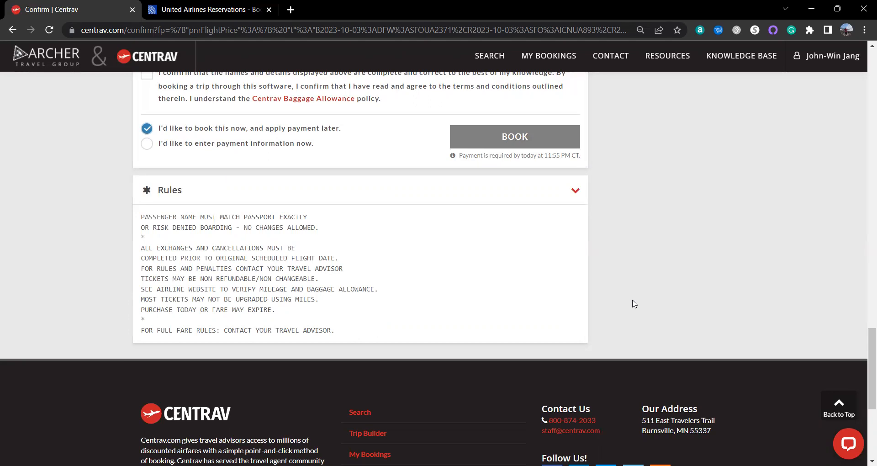
scroll(635, 304, up, 8)
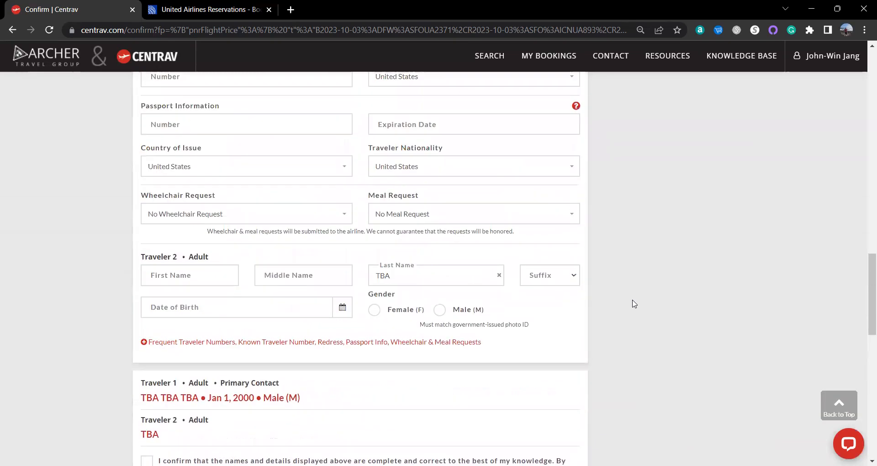
scroll(634, 303, up, 4)
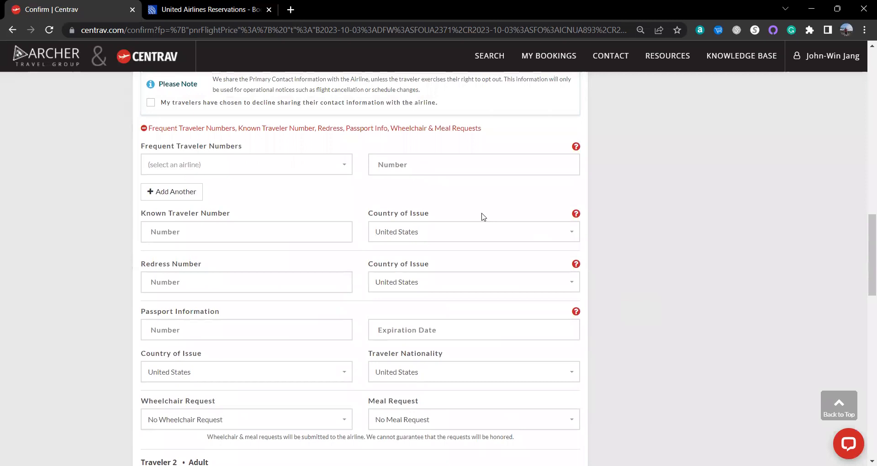
Step: Collapse Traveler 1's extra details and enter TBA as Traveler 2's first and middle names
click(144, 128)
click(173, 165)
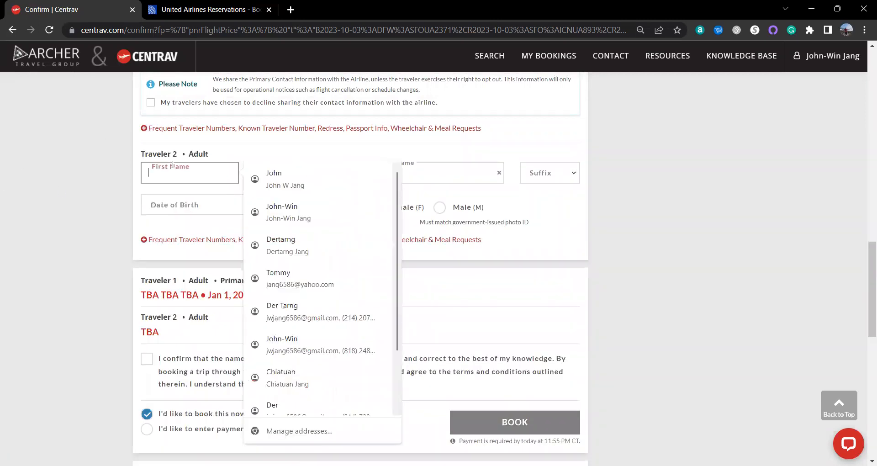
text(TBA)
key(Tab)
text(TBA)
Step: Set Traveler 2's birth date to 01/01/2001 and gender to Female
key(Tab)
key(Tab)
key(Tab)
text(0)
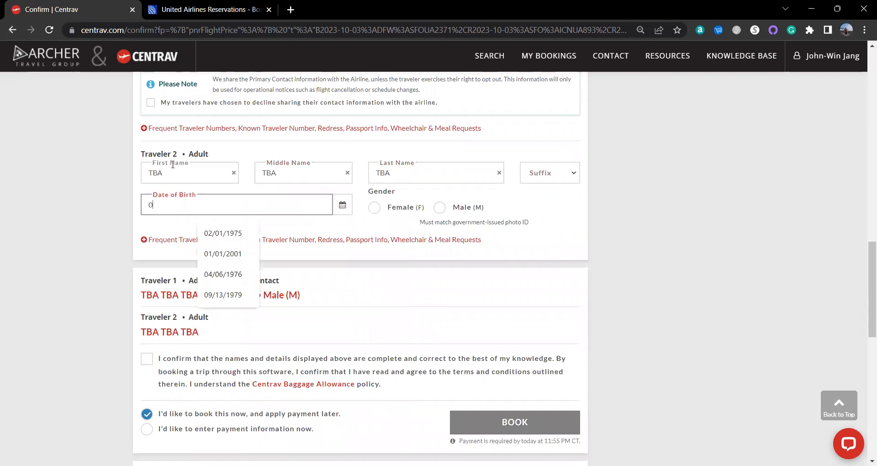
text(1/01/2001)
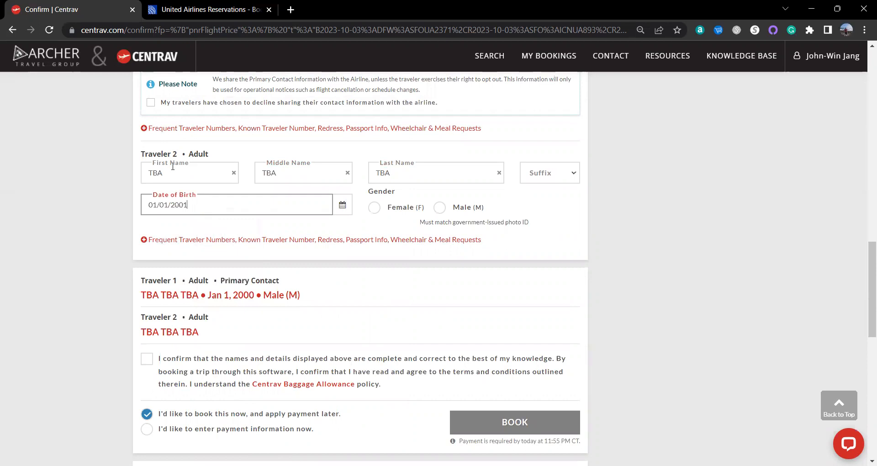
key(Tab)
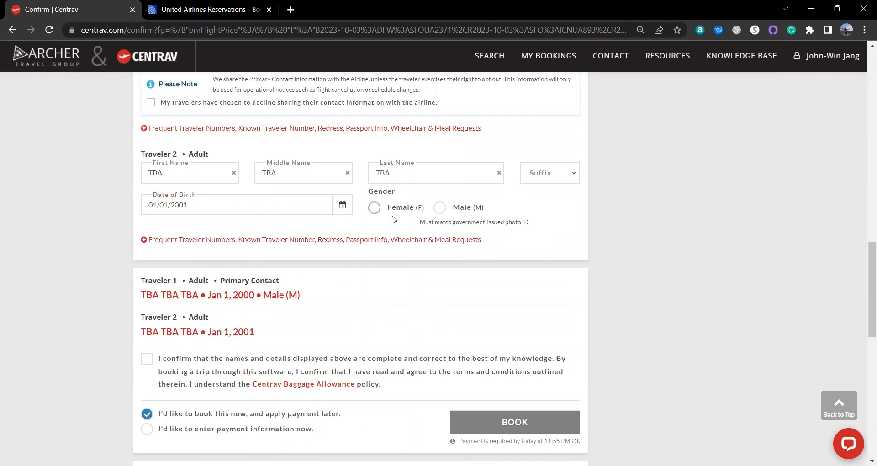
click(374, 210)
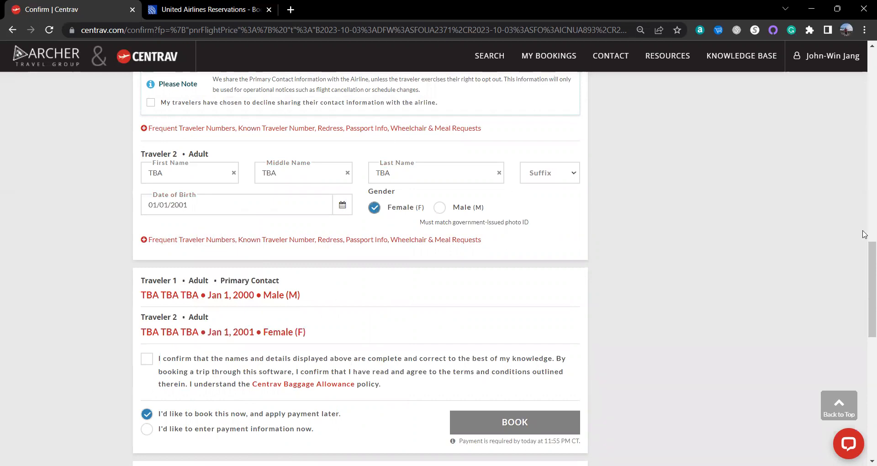
drag(865, 256, 865, 288)
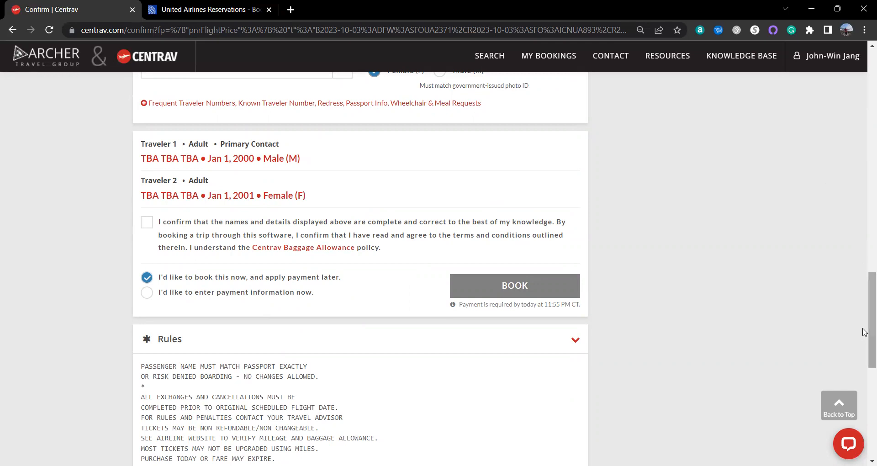
drag(865, 327, 865, 281)
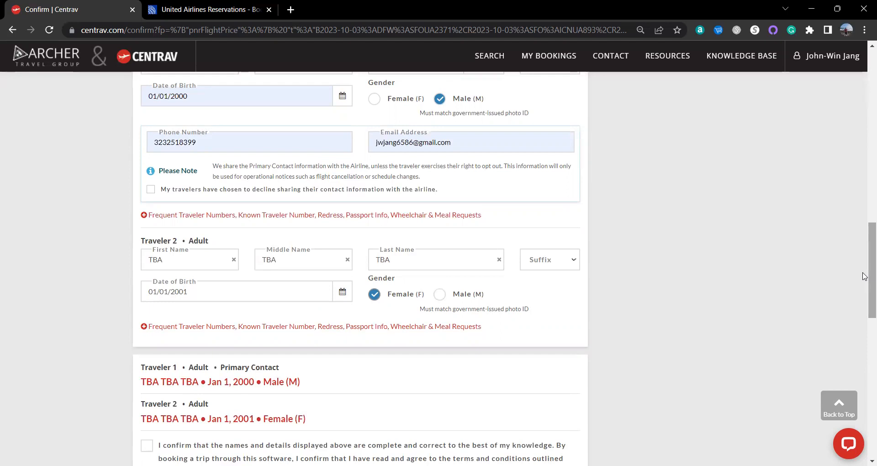
scroll(864, 276, down, 4)
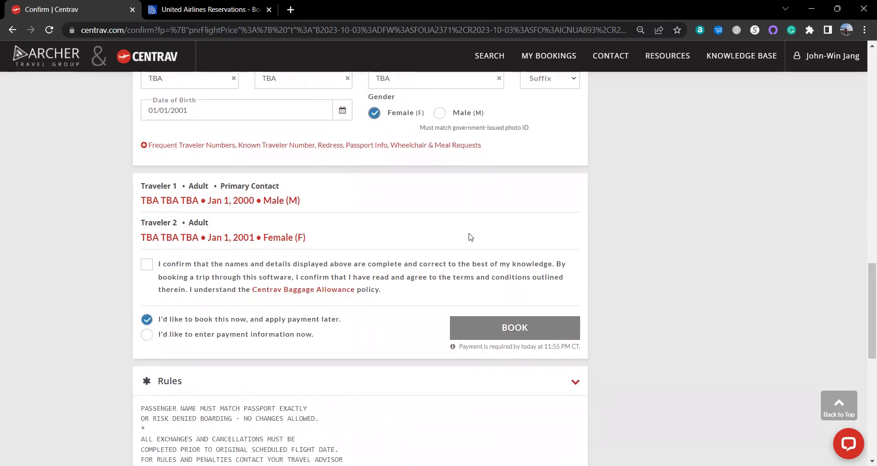
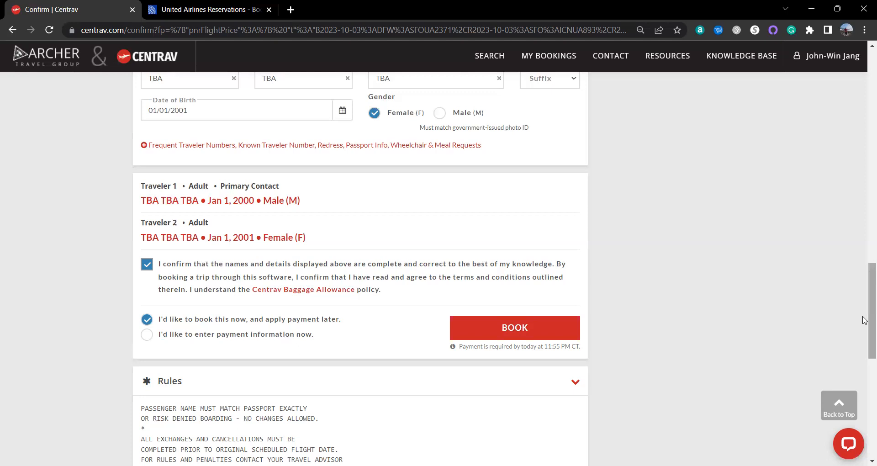
Step: Review the four flights and both travelers, then book now with payment applied later
drag(864, 299, 865, 139)
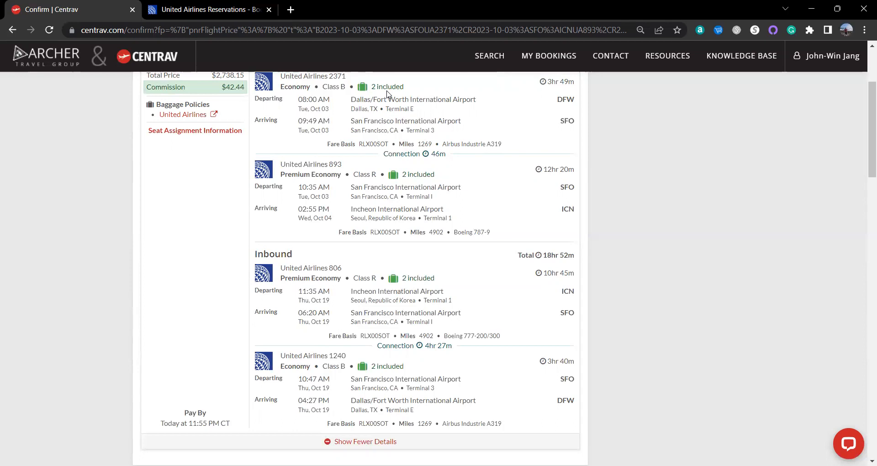
scroll(387, 94, down, 8)
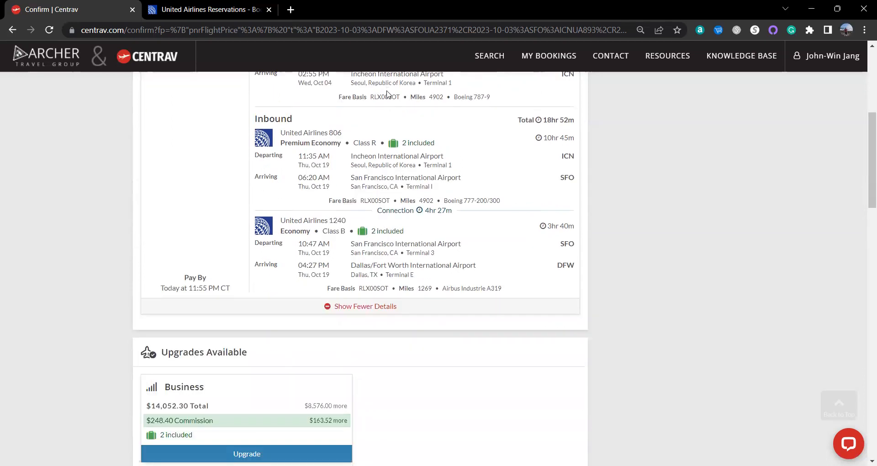
scroll(388, 95, down, 7)
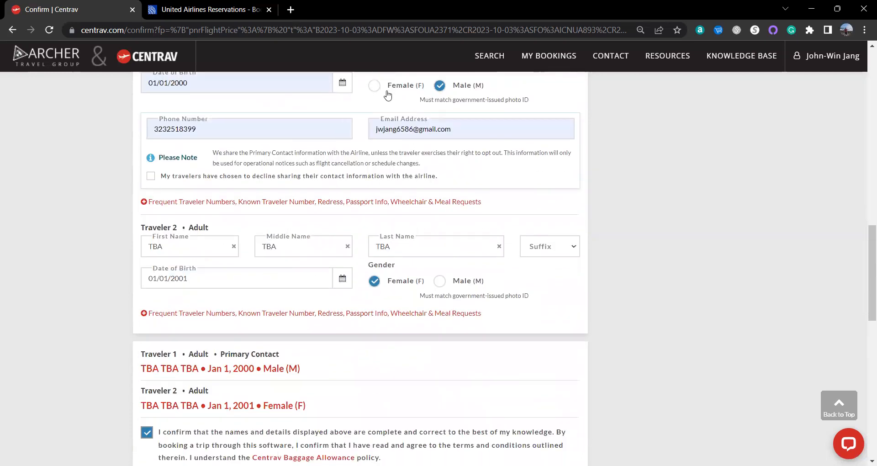
scroll(387, 94, down, 2)
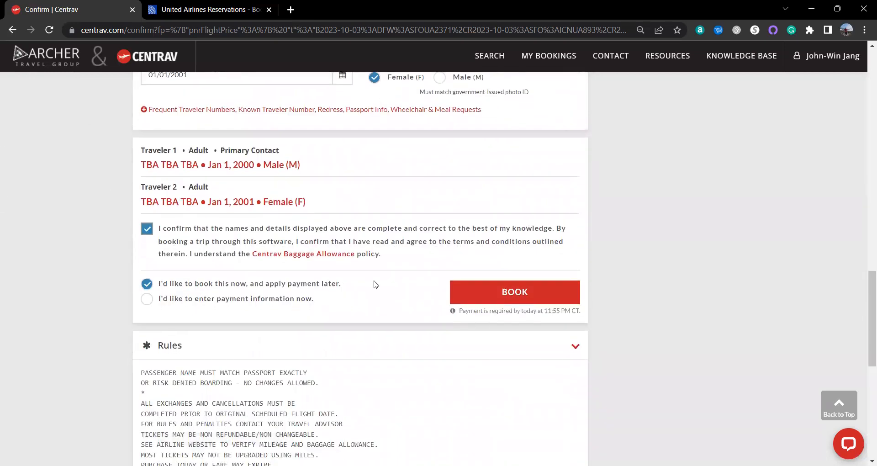
click(525, 300)
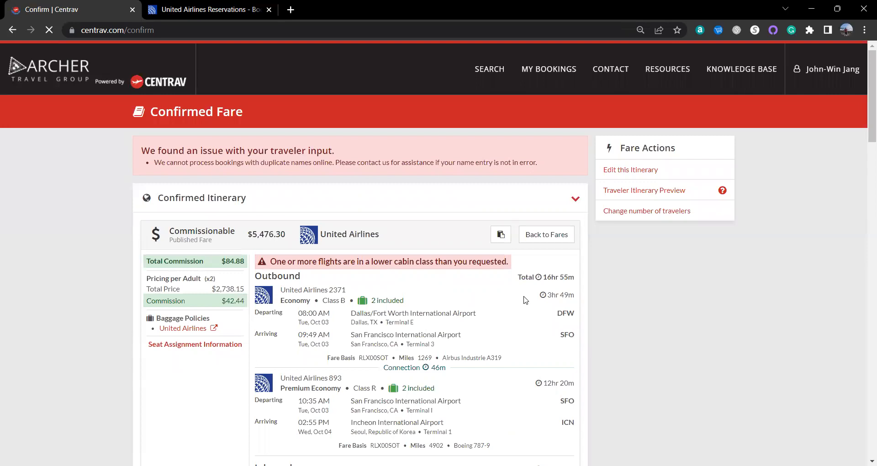
Step: Change Traveler 2's first and middle names to JOHN and DOE
scroll(525, 300, down, 12)
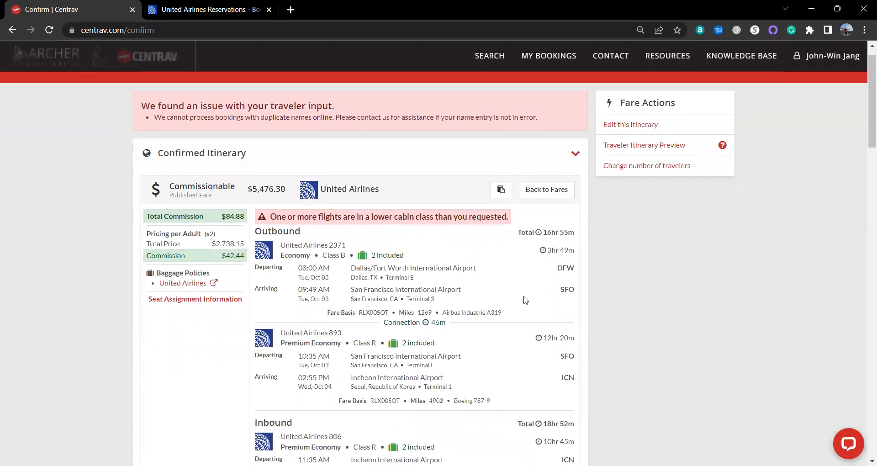
scroll(524, 300, down, 4)
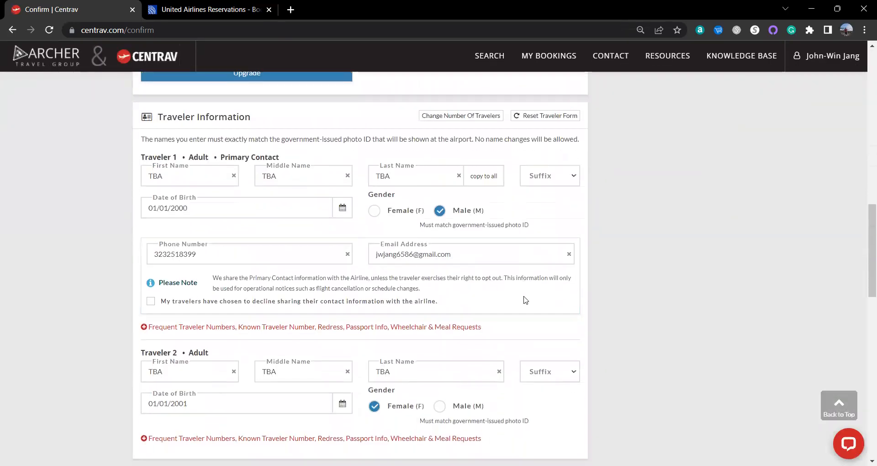
double_click(186, 309)
text(JOHN)
key(Tab)
text(DOE)
key(Tab)
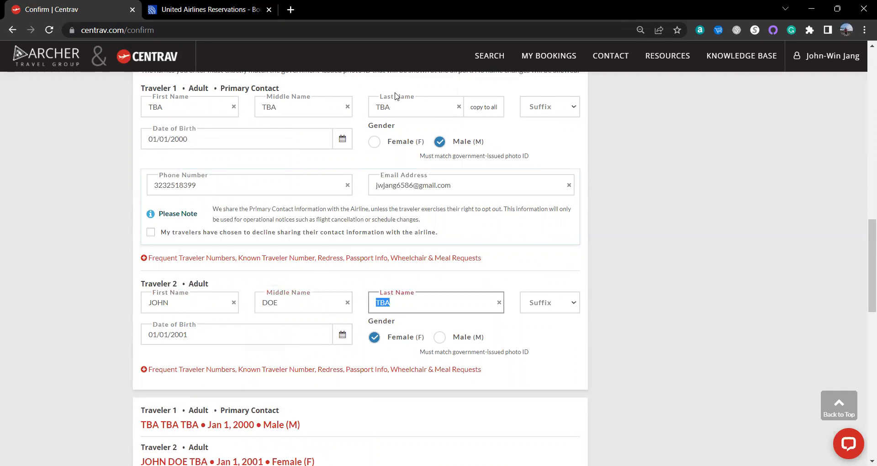
Step: Confirm the traveler details are correct and resubmit the booking
drag(865, 240, 865, 306)
click(178, 210)
click(471, 253)
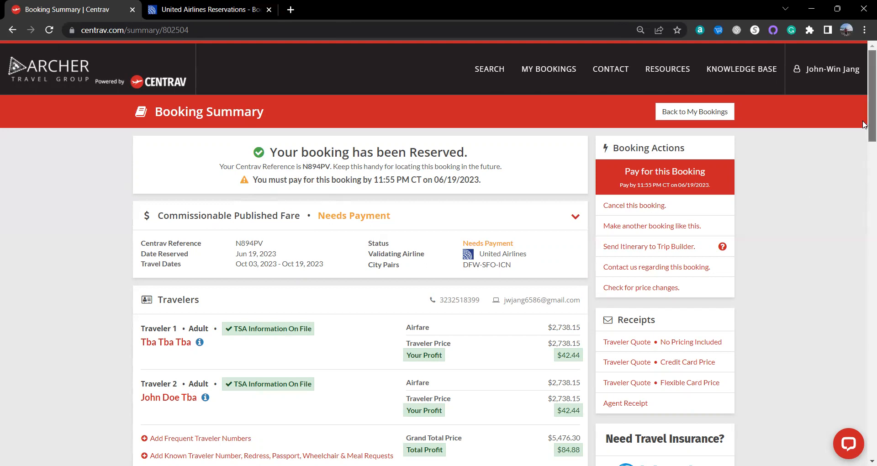
Step: Scroll through the Booking Summary's Travelers, Itinerary, Your Profit and Payment Options, then back to top
scroll(865, 181, down, 3)
scroll(865, 182, down, 15)
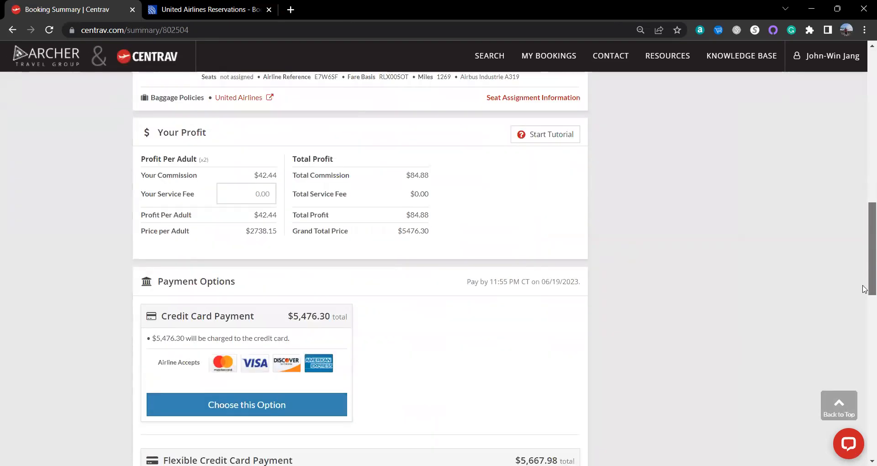
scroll(866, 324, down, 5)
scroll(865, 310, up, 7)
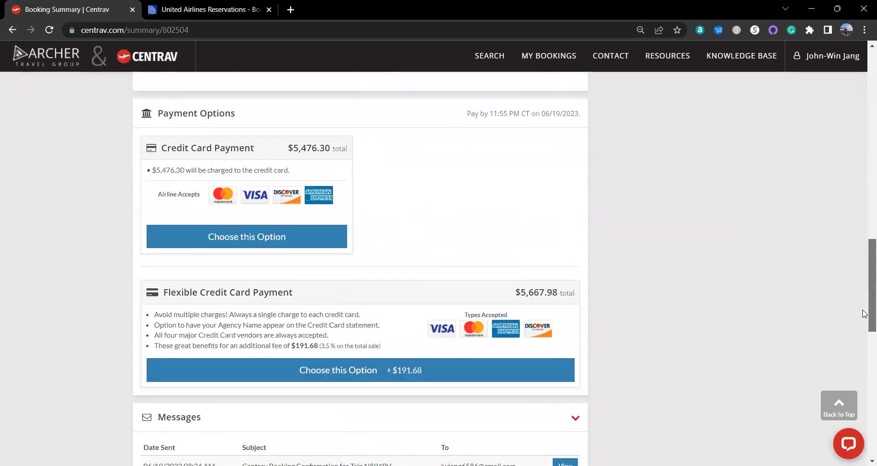
scroll(865, 283, up, 8)
scroll(866, 205, down, 10)
scroll(865, 205, up, 15)
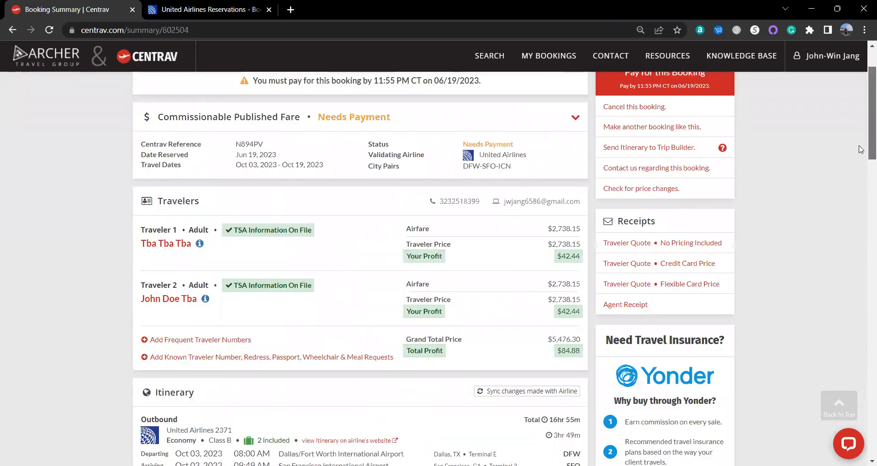
scroll(860, 132, up, 1)
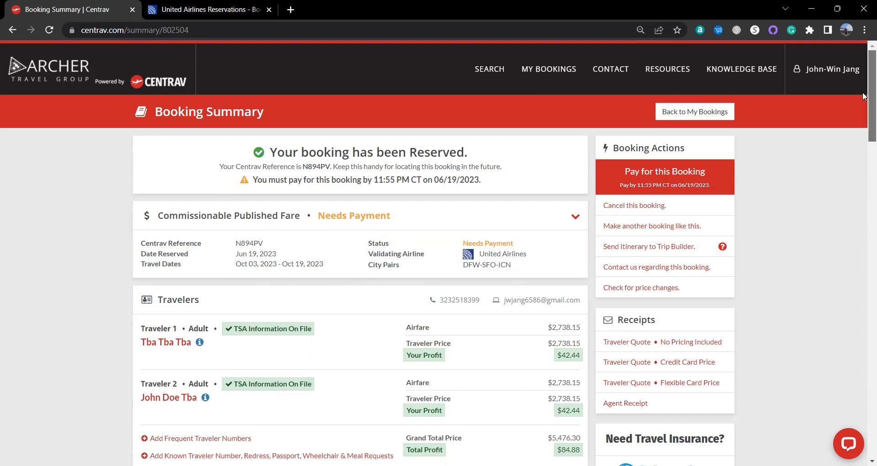
scroll(864, 185, down, 5)
scroll(864, 185, down, 1)
scroll(863, 197, up, 6)
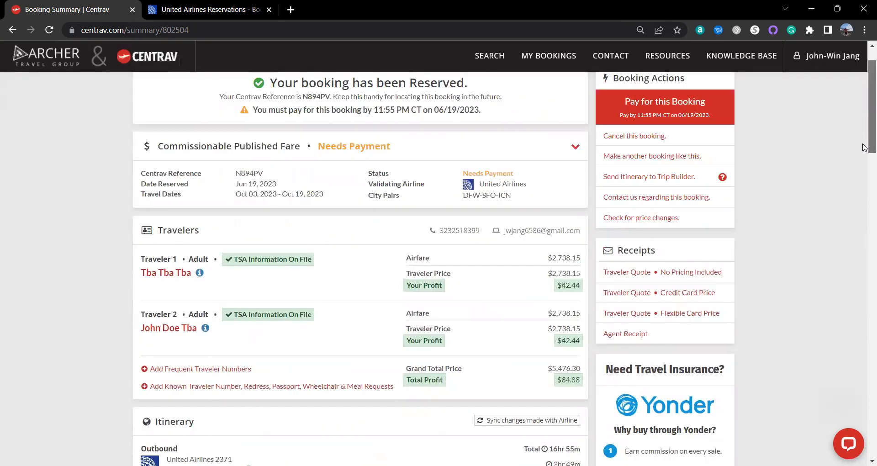
scroll(865, 218, down, 6)
scroll(865, 219, down, 4)
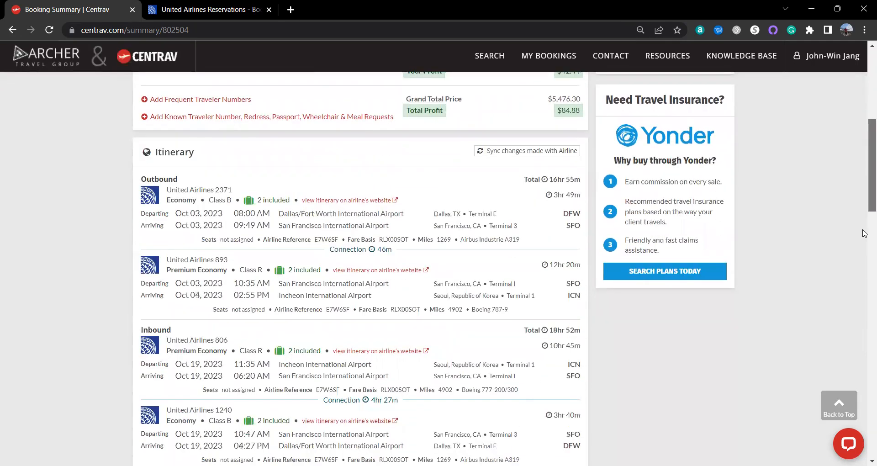
scroll(865, 263, down, 2)
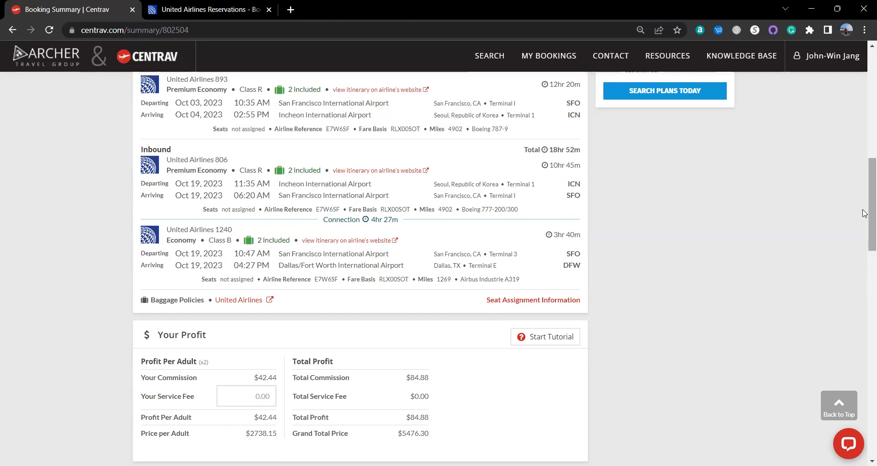
drag(866, 202, 864, 72)
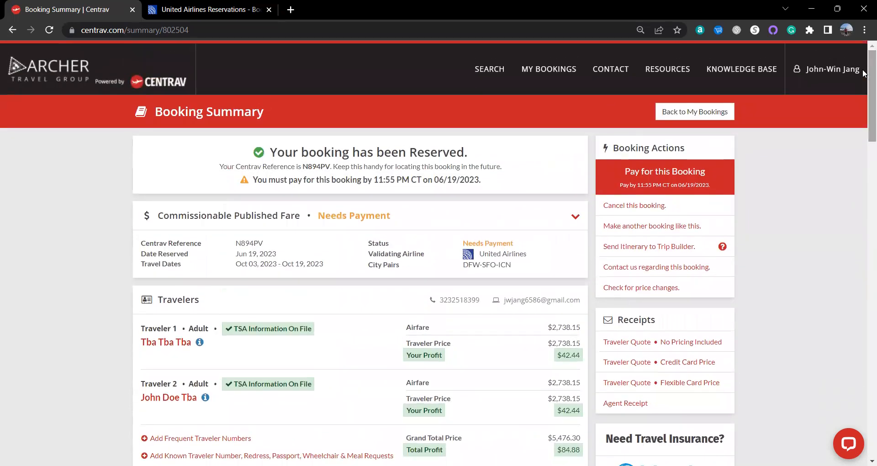
mouse_move(690, 74)
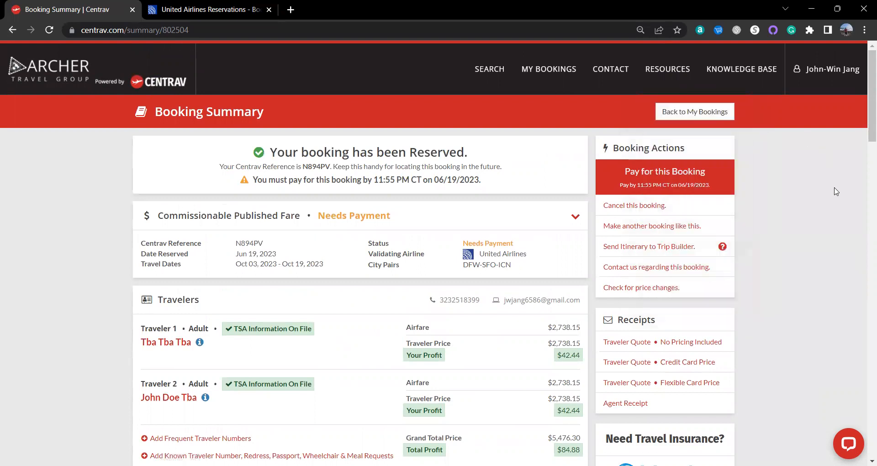
scroll(864, 105, down, 2)
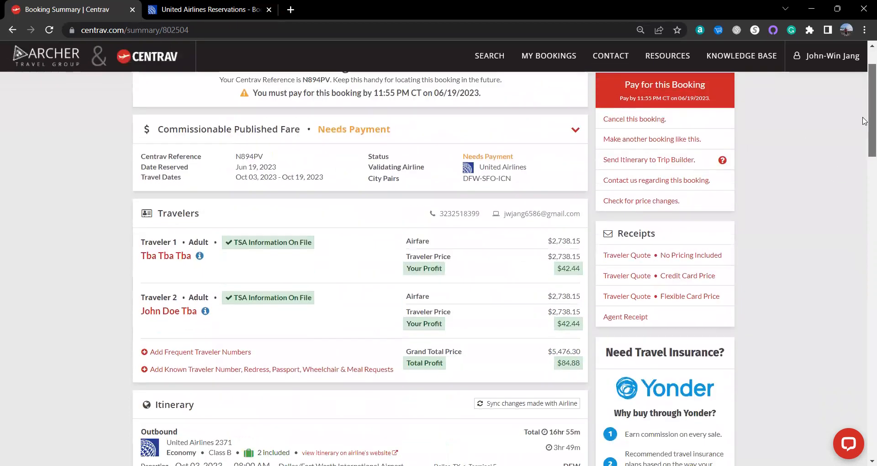
scroll(864, 118, down, 10)
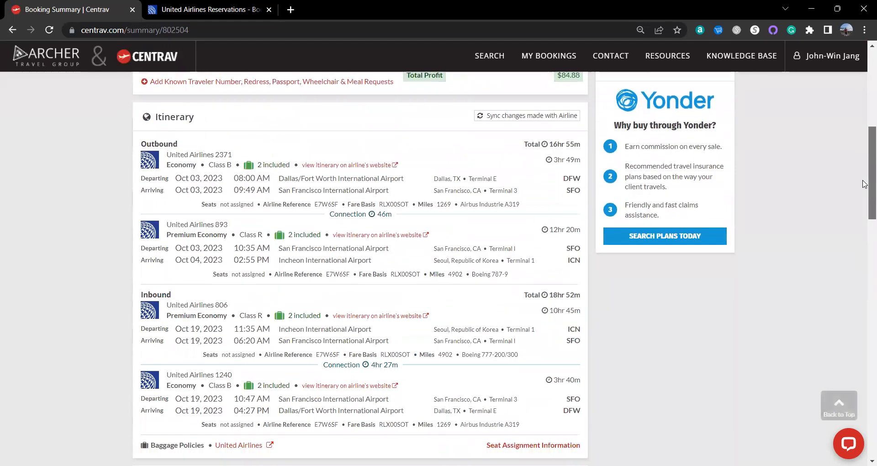
drag(865, 209, 865, 285)
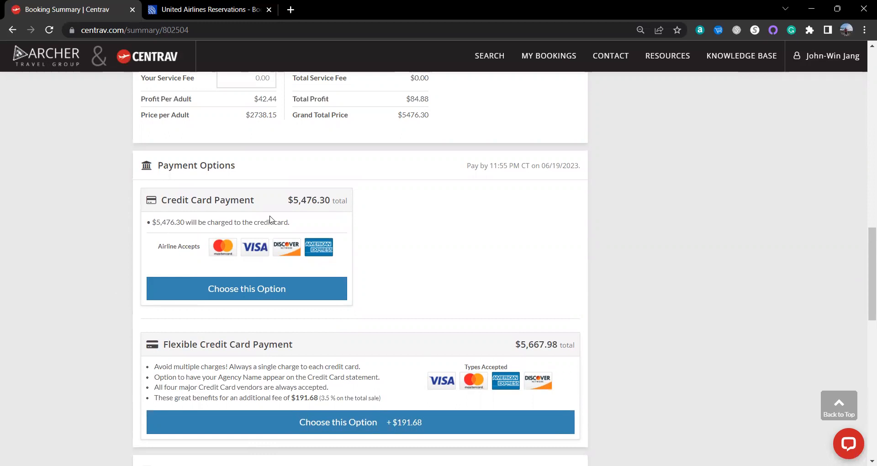
drag(868, 274, 864, 243)
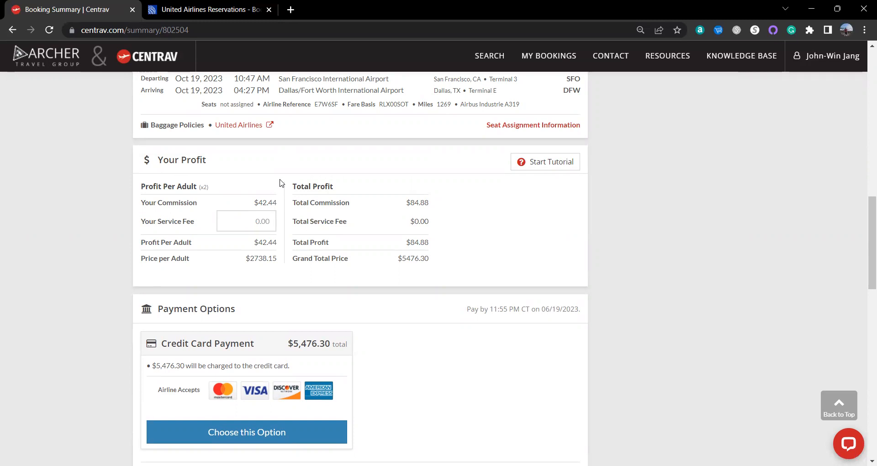
click(256, 215)
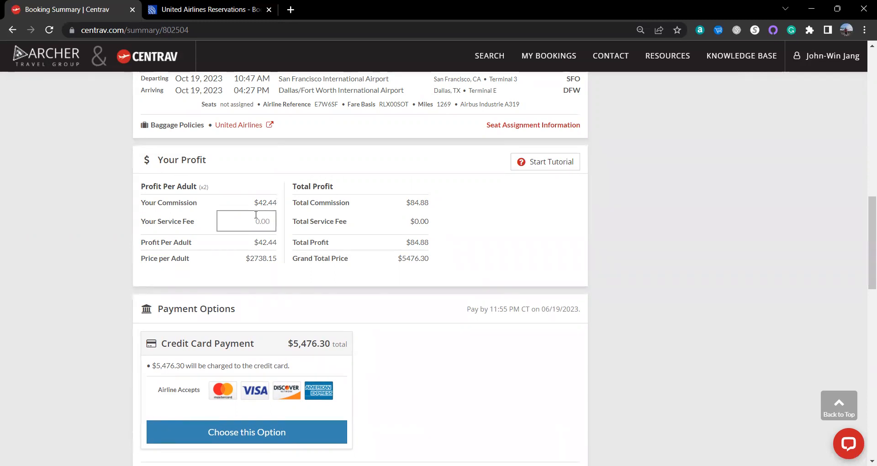
text(25)
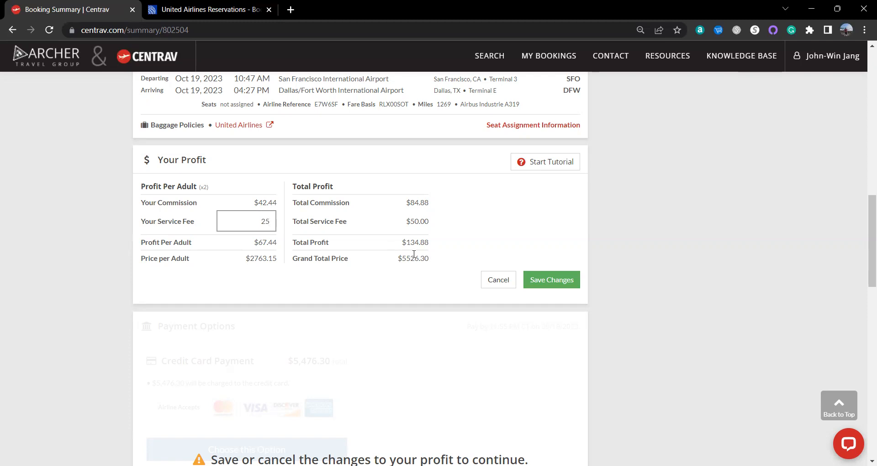
click(499, 280)
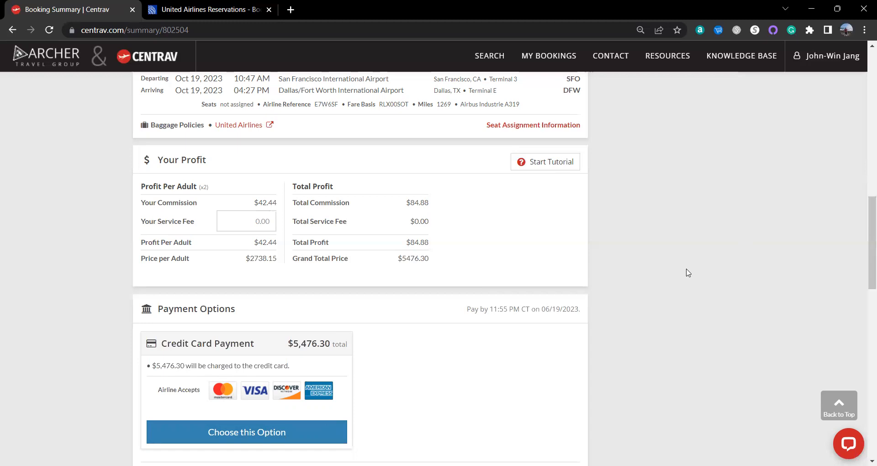
Step: Choose Credit Card Payment for the full fare and agree to all three payment terms
click(285, 433)
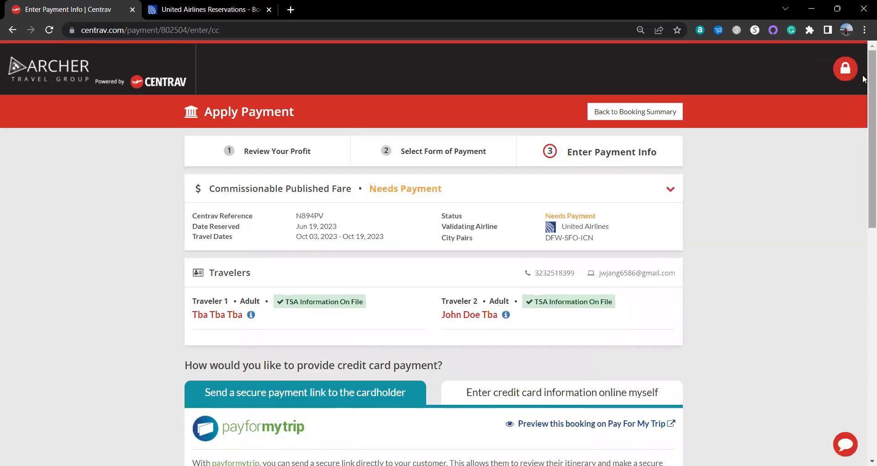
scroll(864, 78, down, 6)
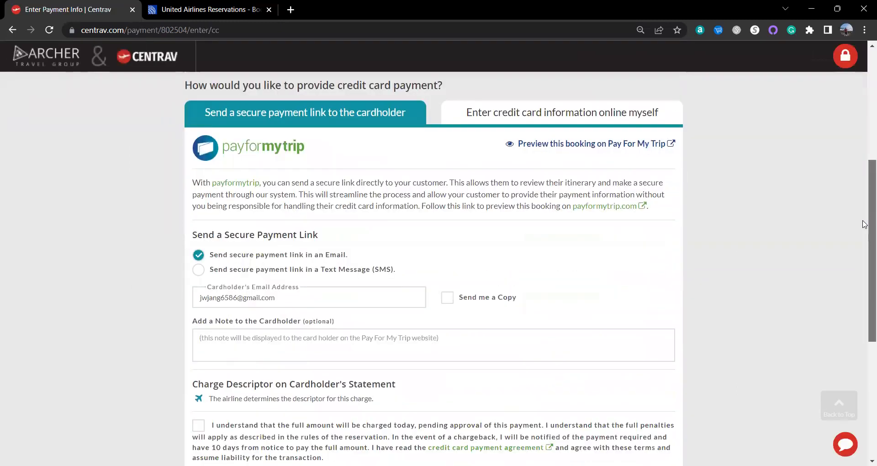
drag(864, 224, 864, 225)
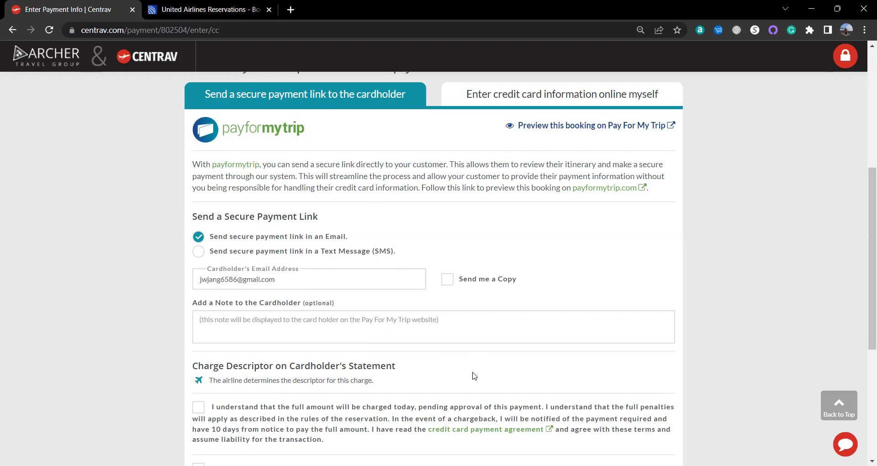
scroll(474, 376, down, 3)
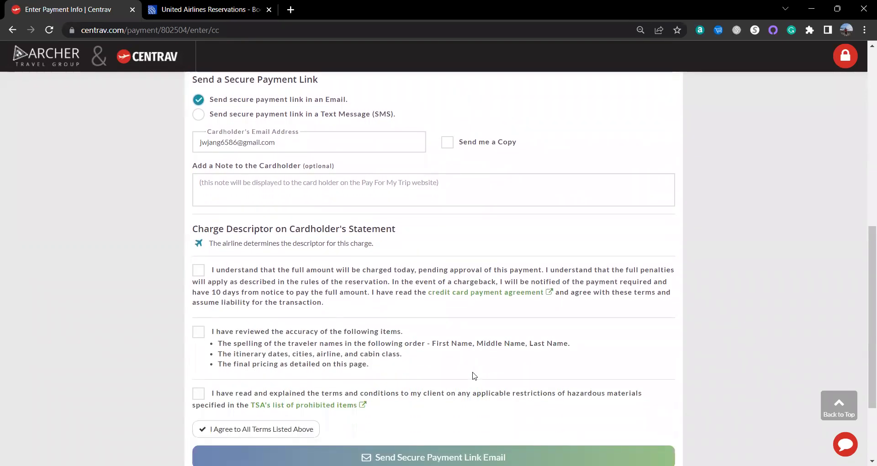
scroll(474, 376, down, 1)
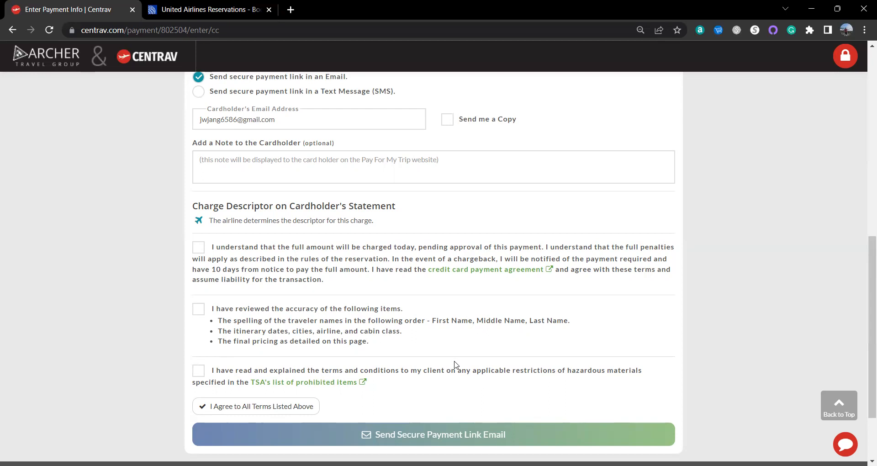
click(262, 408)
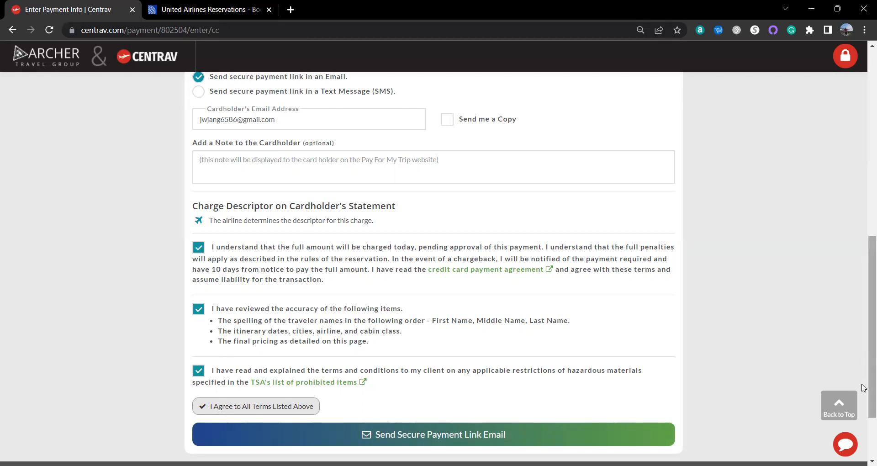
scroll(864, 364, up, 4)
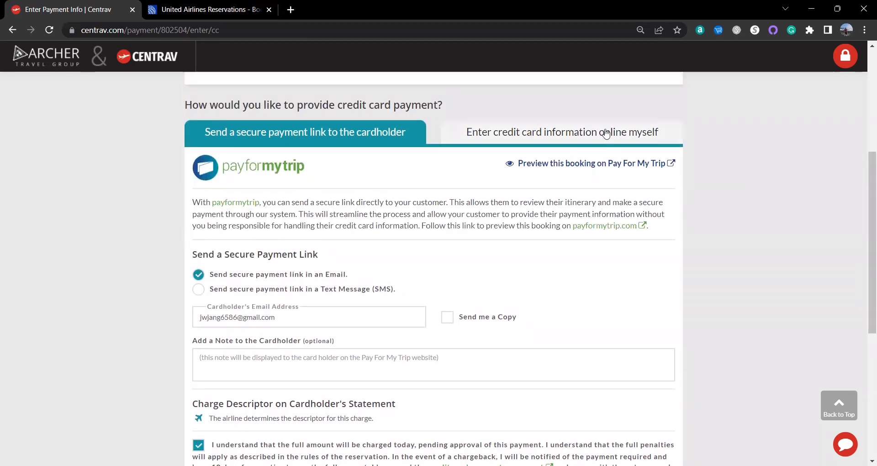
Step: Switch to entering the credit card information online yourself
click(631, 129)
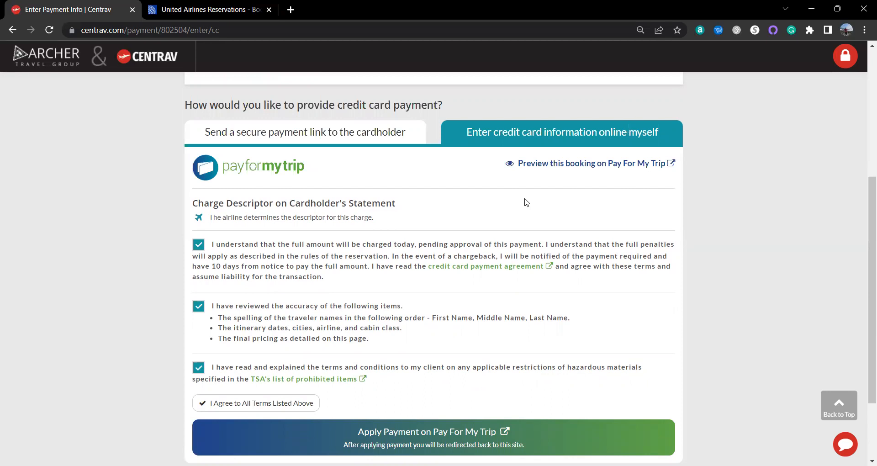
Step: Open the Pay For My Trip card form for the $5,476.30 DFW–Seoul total
click(407, 437)
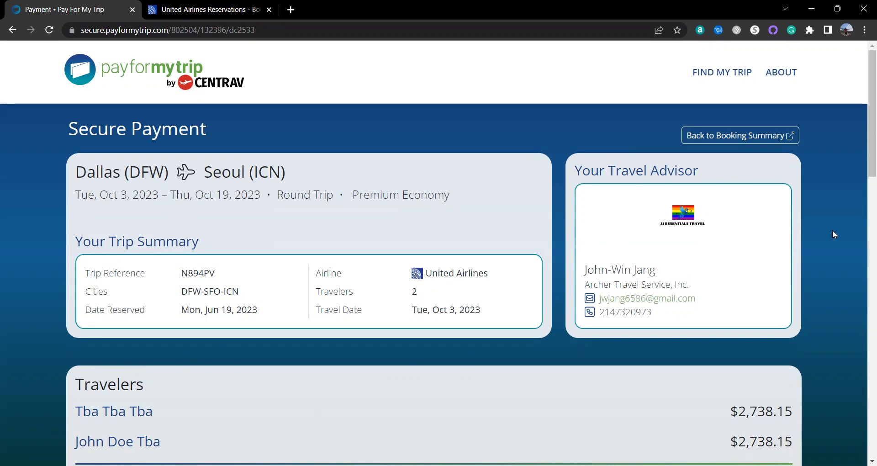
scroll(833, 231, down, 7)
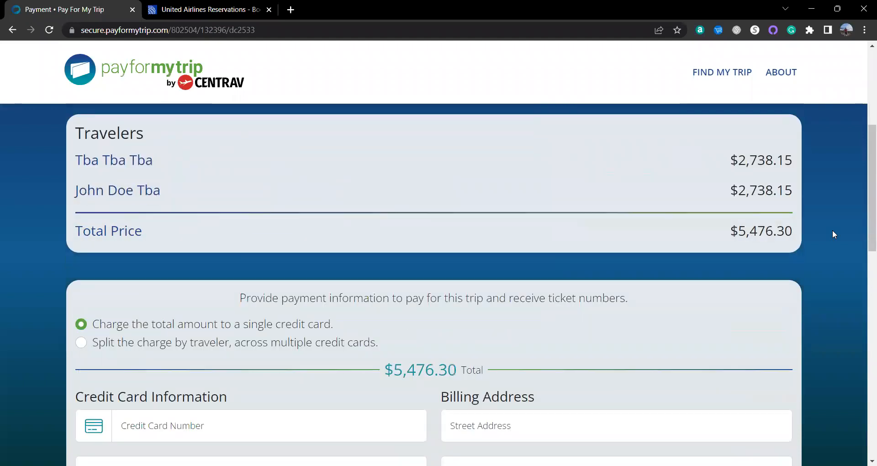
scroll(833, 230, down, 3)
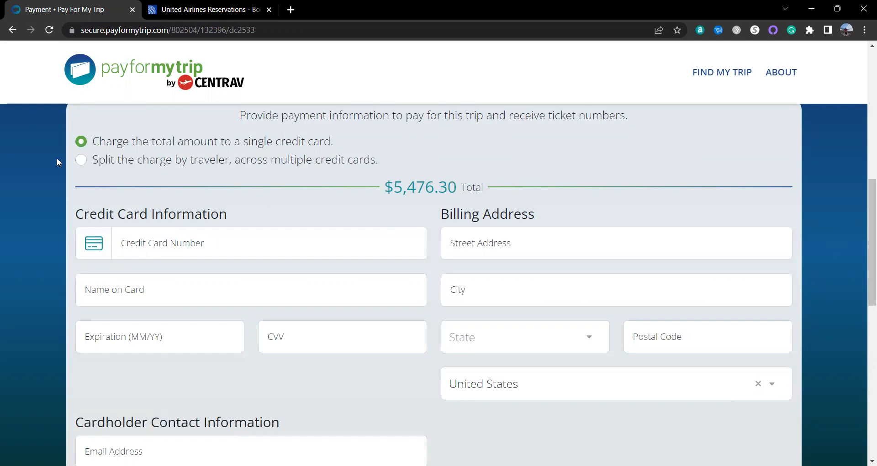
Step: Toggle between split-by-traveler and single-card charging, leave it on one card, then go back
click(80, 162)
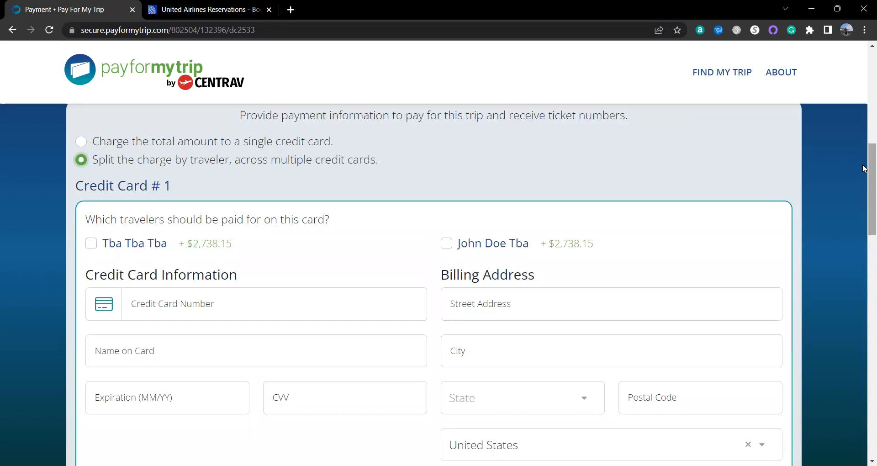
key(Up)
key(Down)
key(Up)
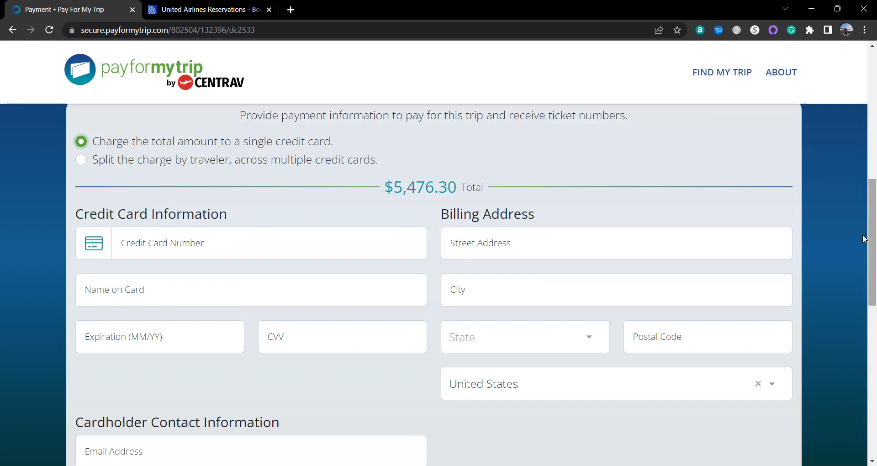
scroll(865, 261, down, 3)
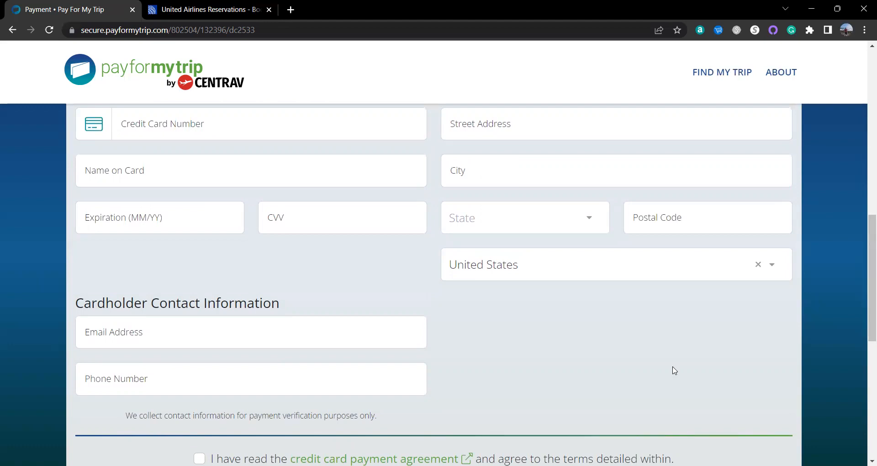
scroll(864, 300, down, 5)
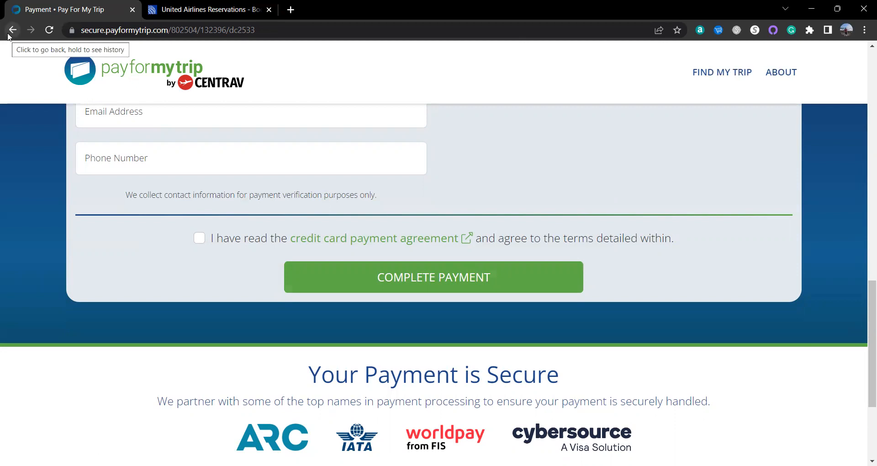
click(10, 32)
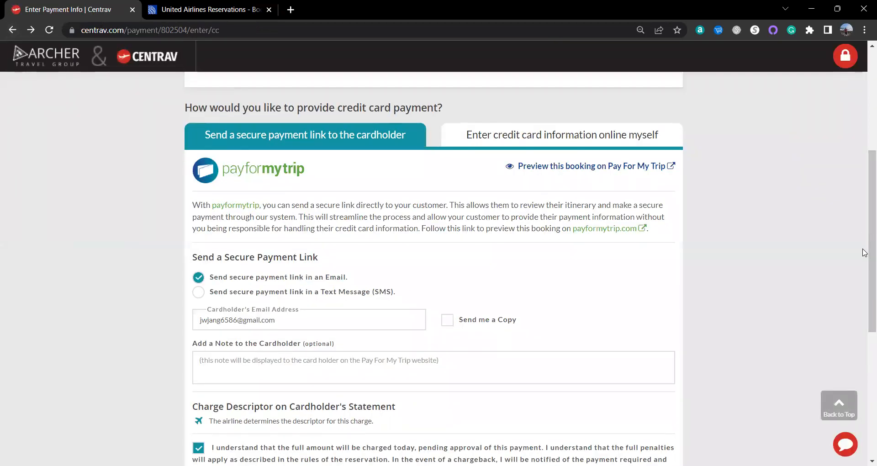
Step: Return from Apply Payment to the Booking Summary of the unpaid reservation
scroll(865, 85, up, 3)
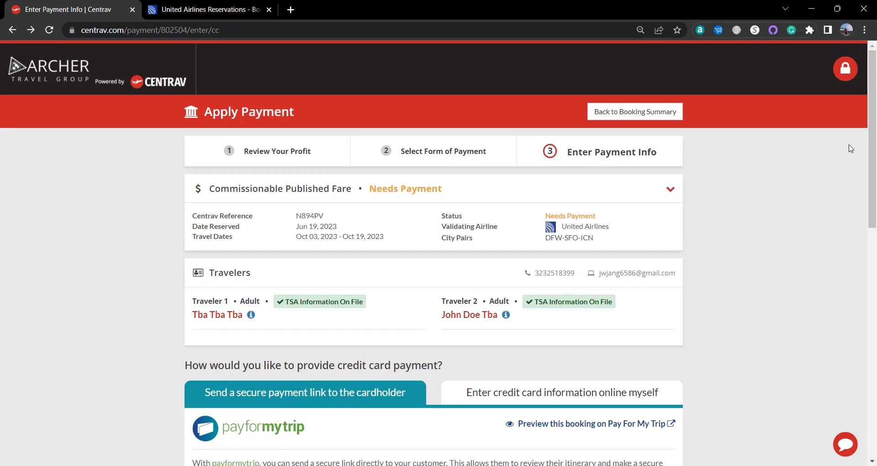
click(608, 112)
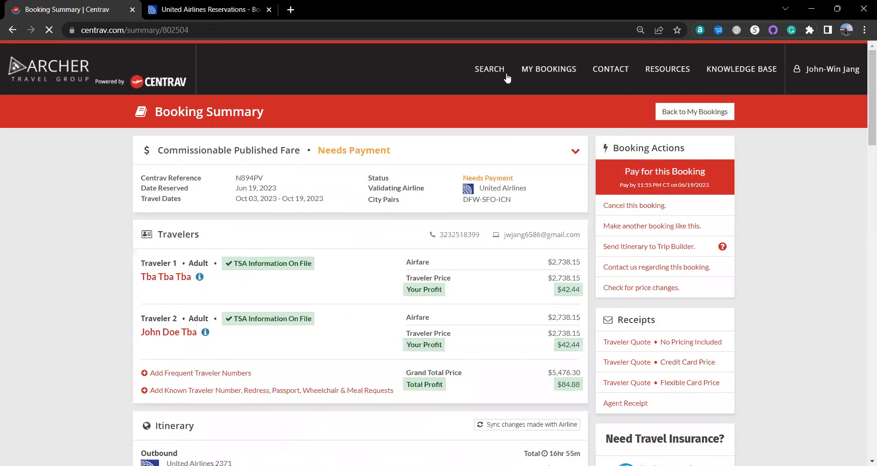
Step: Open My Bookings and view the DFW-SFO-ICN booking marked Needs Payment
mouse_move(562, 73)
click(564, 101)
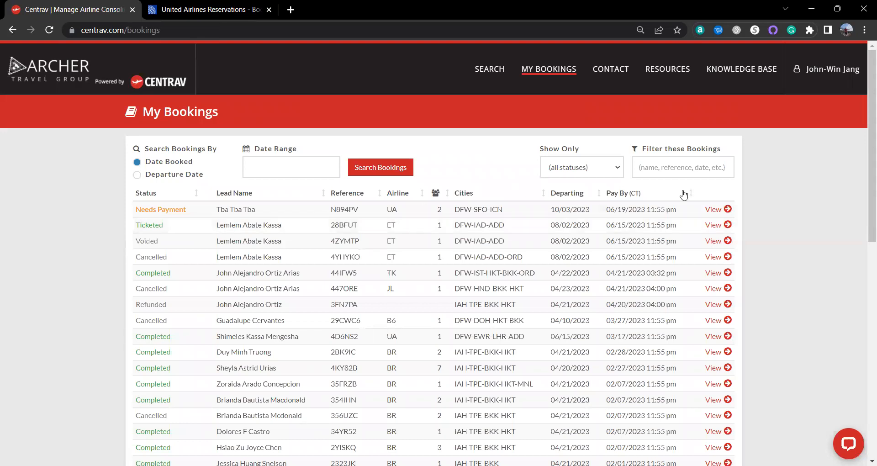
click(716, 210)
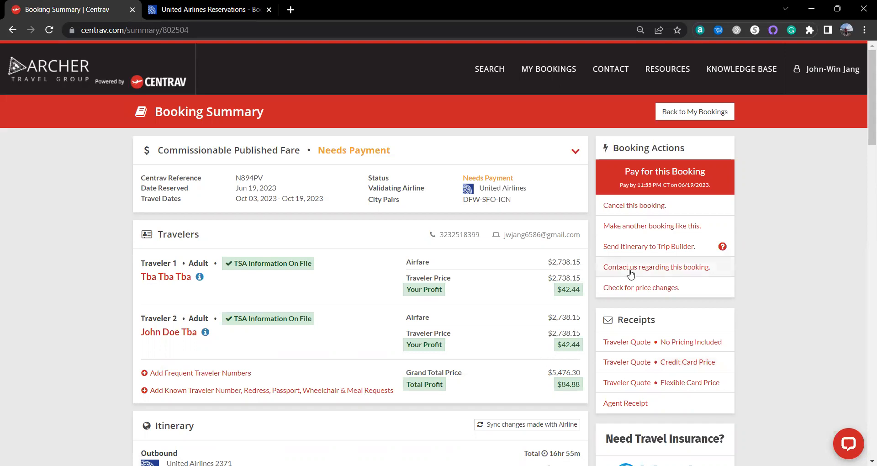
Step: Cancel the DFW-SFO-ICN booking and confirm the cancellation
click(656, 214)
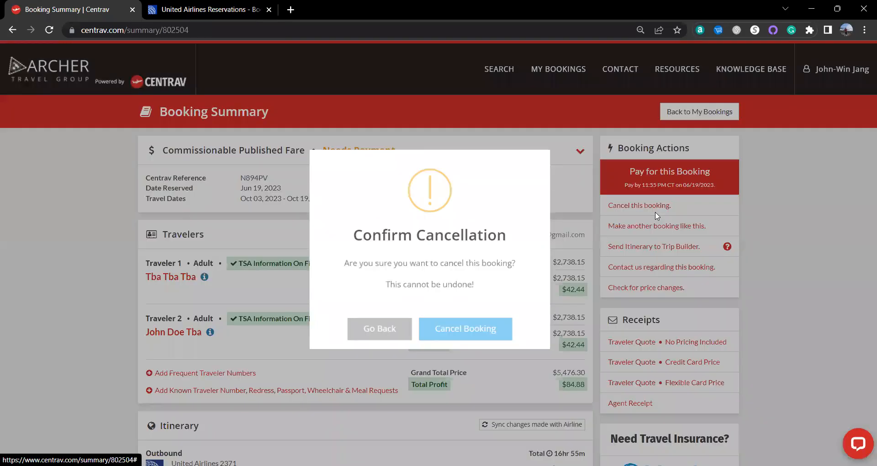
click(461, 331)
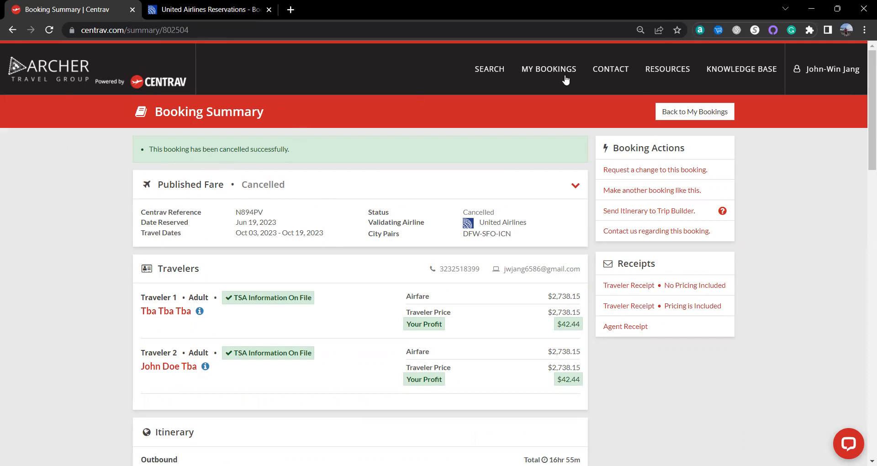
Step: Return to My Bookings and check the DFW-SFO-ICN United booking is listed as Cancelled
click(552, 113)
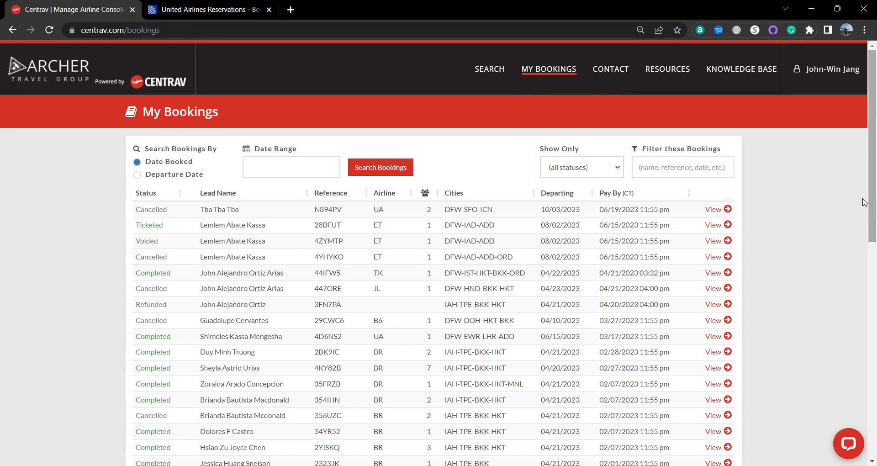
drag(865, 203, 865, 255)
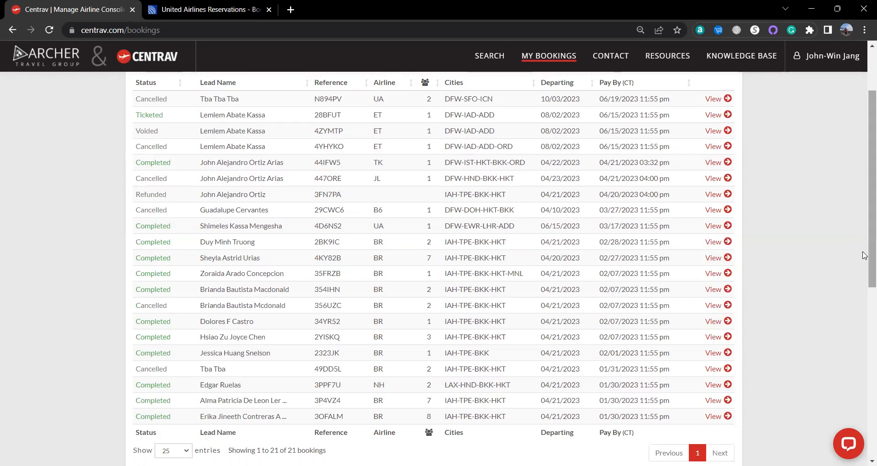
scroll(865, 255, up, 3)
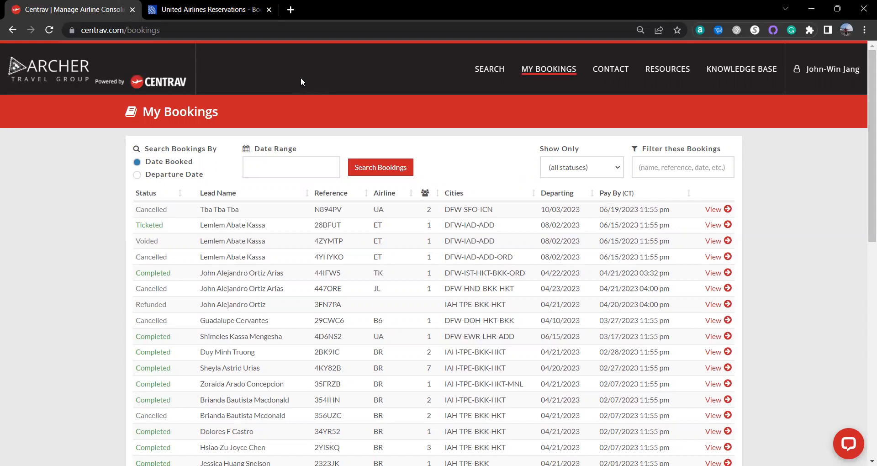
Step: Go to the Centrav home page and start a new blank Round Trip search in Trip Builder
click(149, 85)
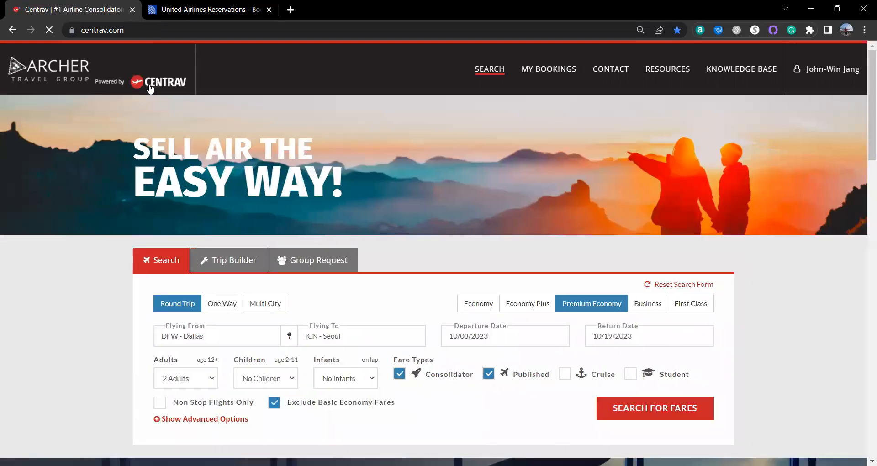
click(237, 259)
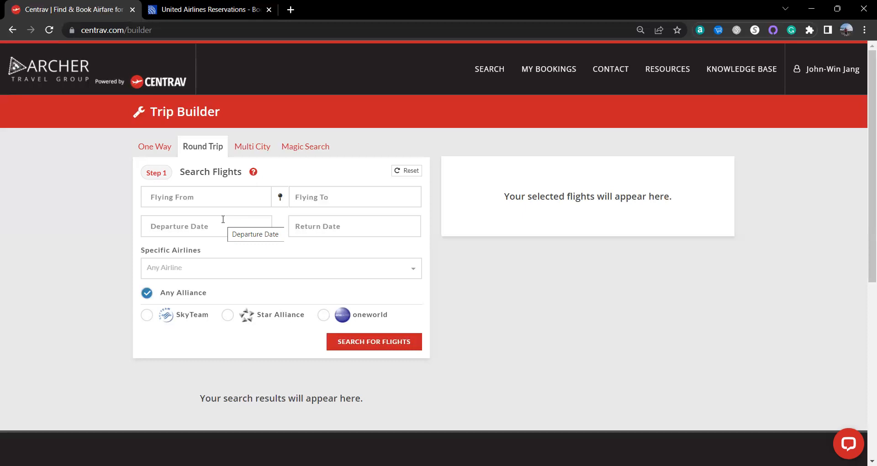
Step: Set the route from DFW Dallas/Fort Worth to ICN Incheon
click(214, 197)
text(DFW)
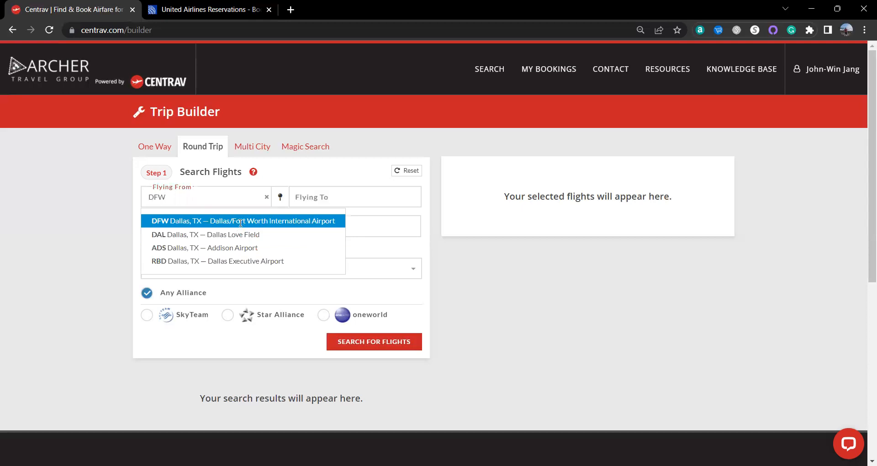
click(238, 221)
click(320, 197)
text(ICN)
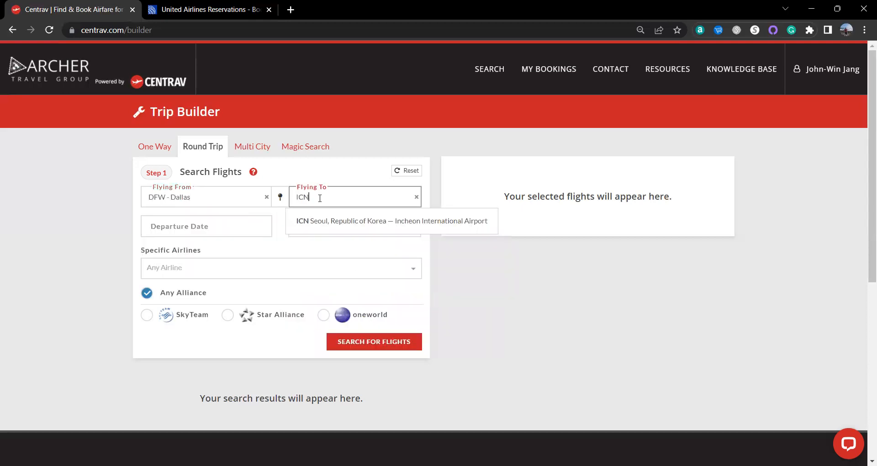
click(338, 222)
Step: Set travel dates 10/03/2023 to 10/19/2023 and limit the search to Star Alliance
click(218, 232)
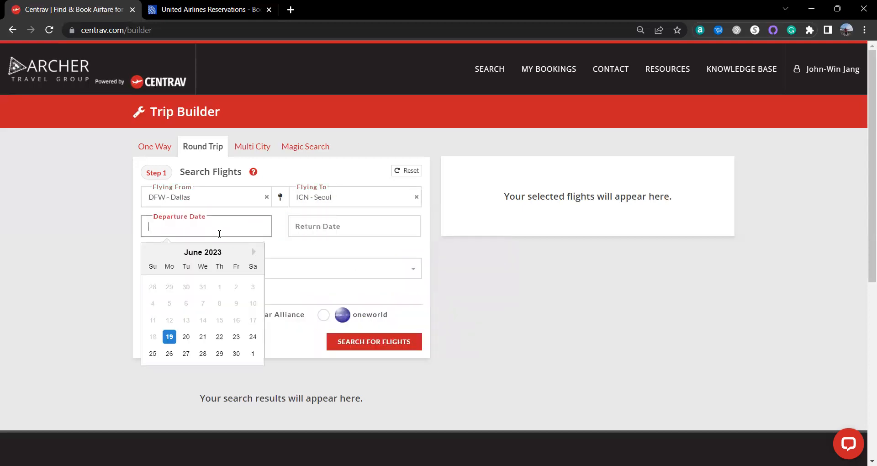
text(10/03/2023)
key(Tab)
text(10/)
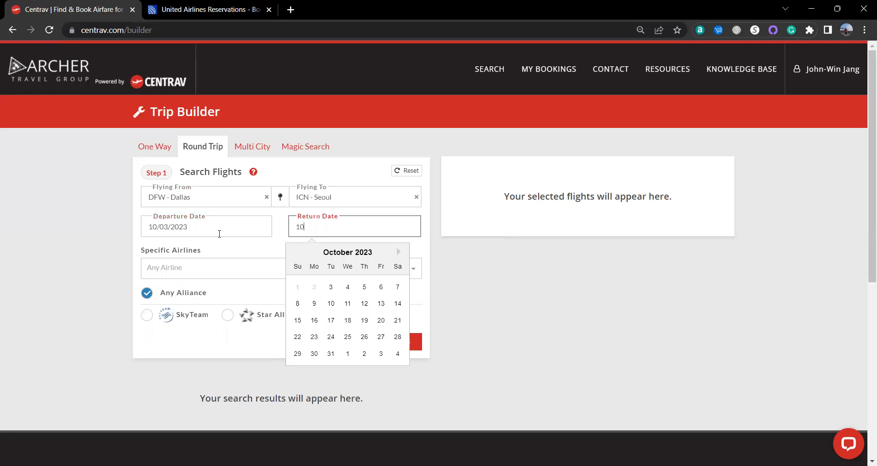
text(19/2023)
key(Tab)
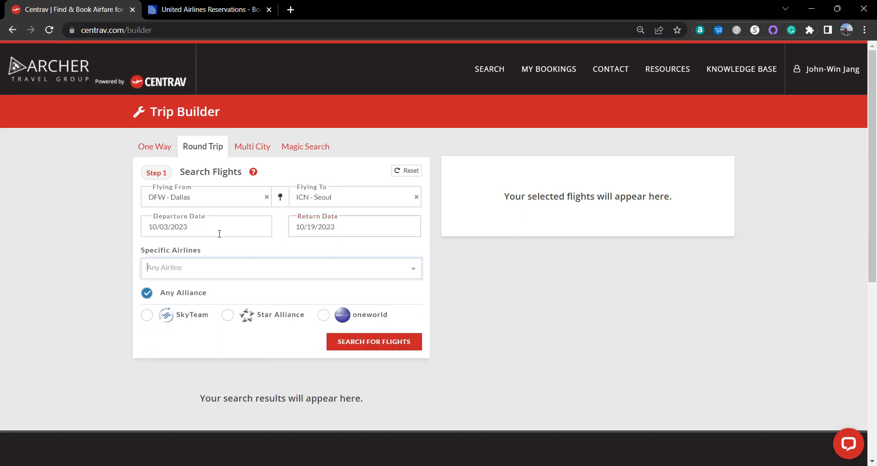
click(228, 315)
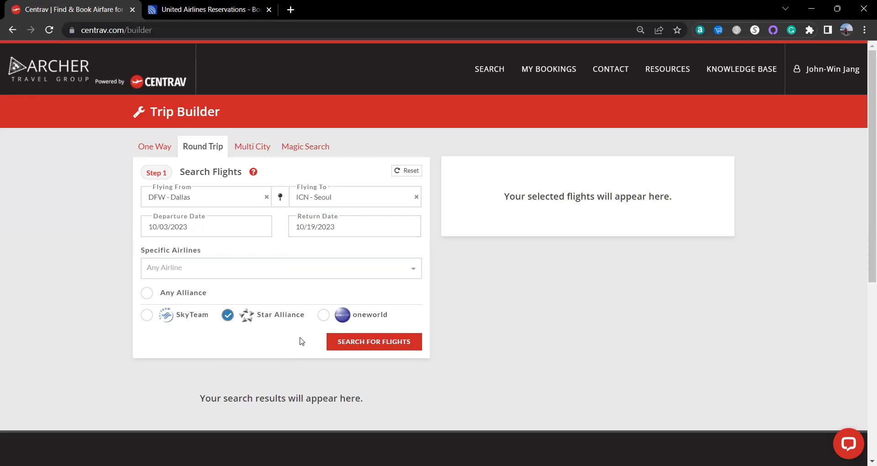
click(357, 340)
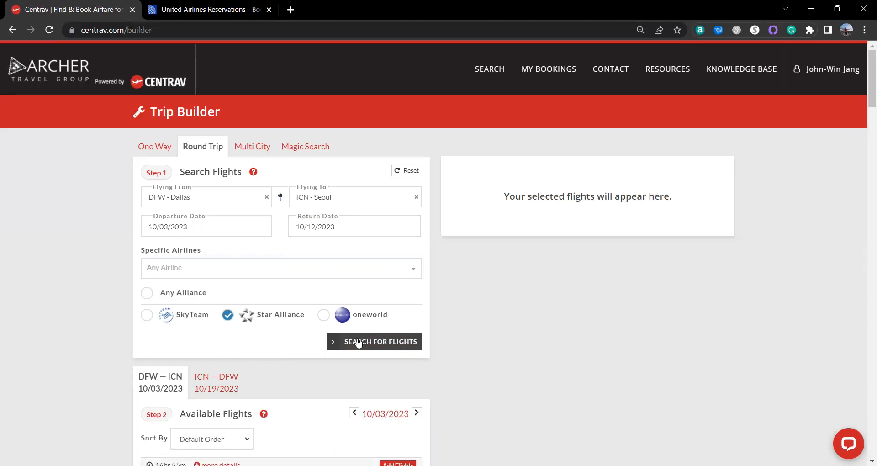
scroll(358, 342, down, 3)
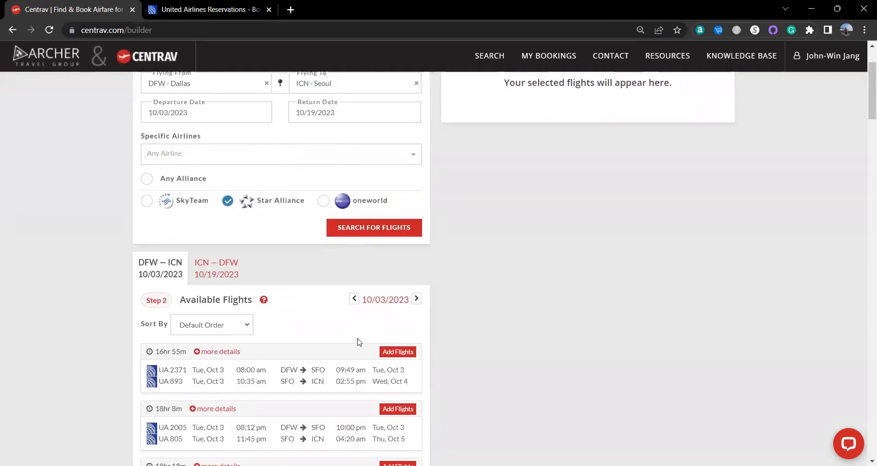
scroll(359, 342, down, 3)
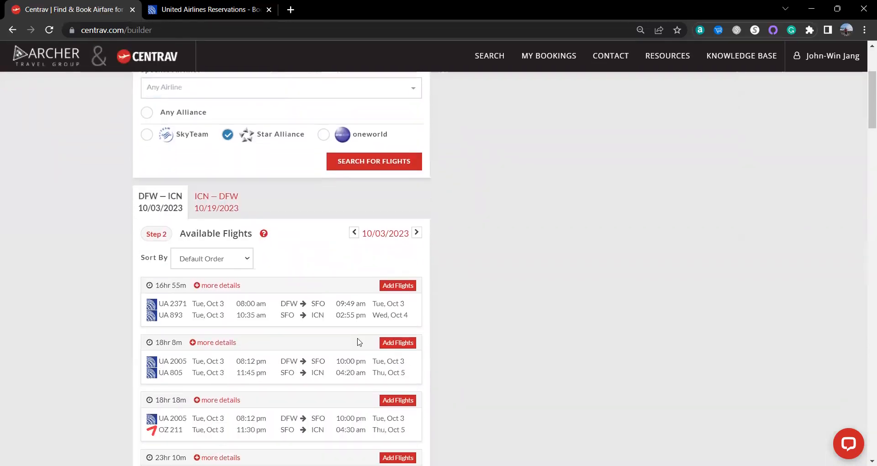
scroll(359, 341, down, 1)
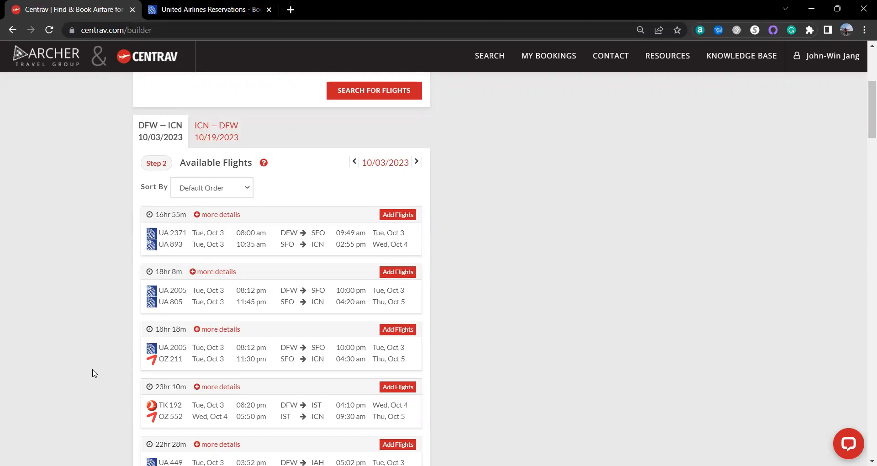
scroll(93, 373, down, 3)
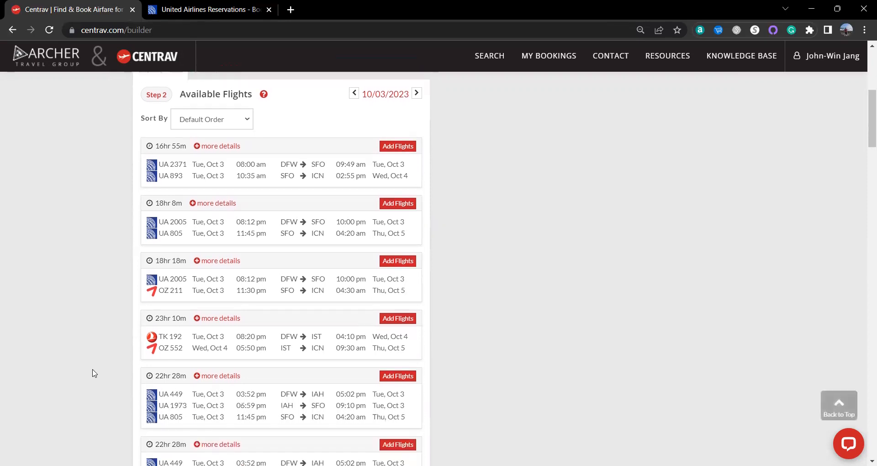
scroll(94, 373, down, 1)
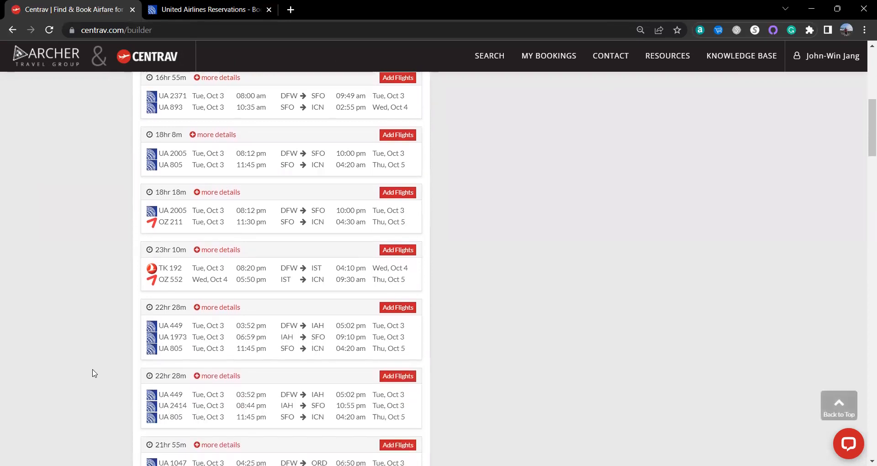
scroll(94, 373, down, 4)
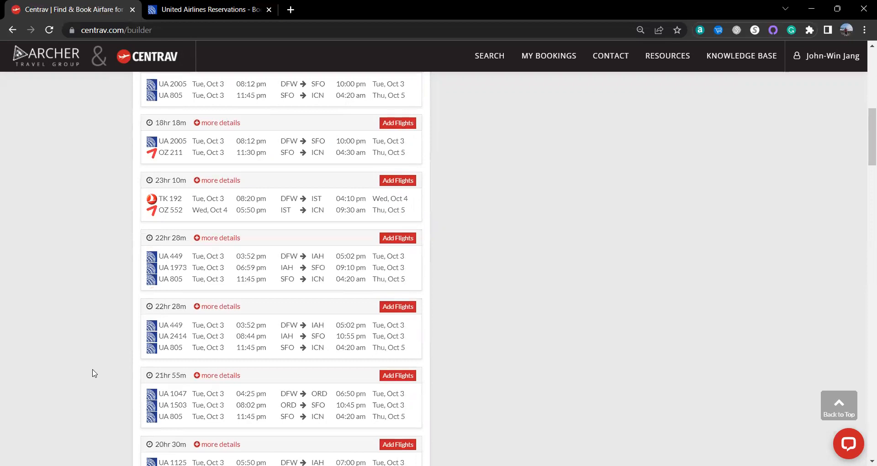
scroll(94, 374, down, 8)
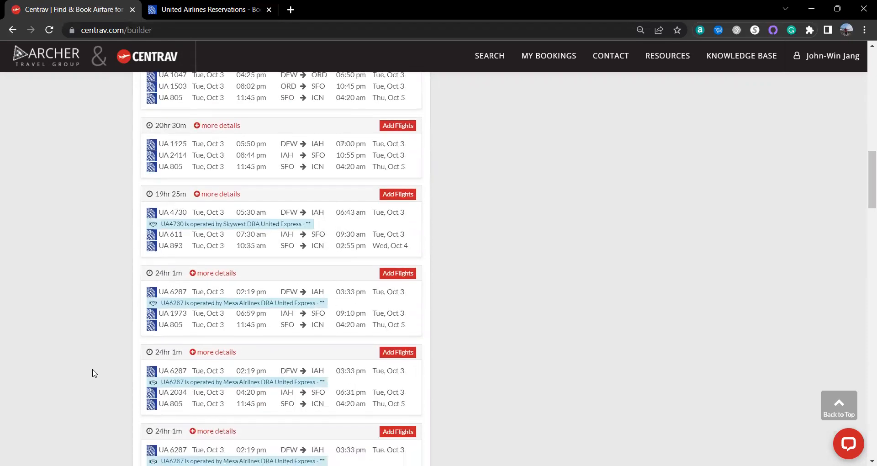
scroll(94, 374, down, 8)
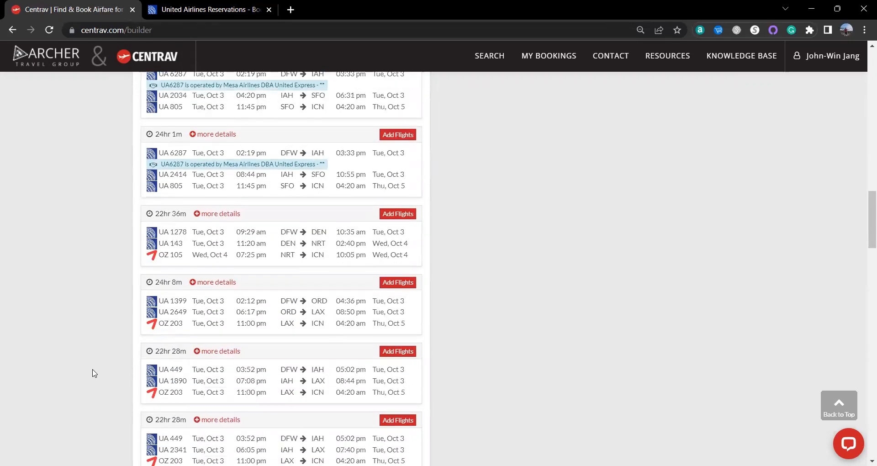
scroll(93, 374, down, 4)
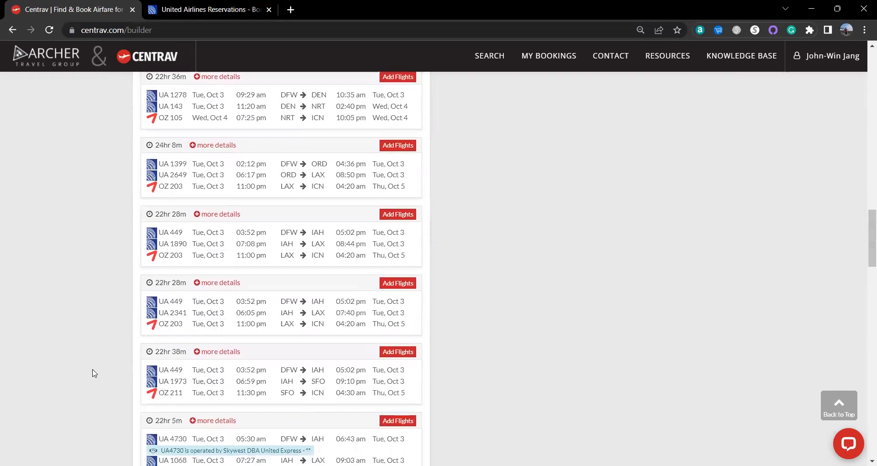
scroll(94, 373, down, 8)
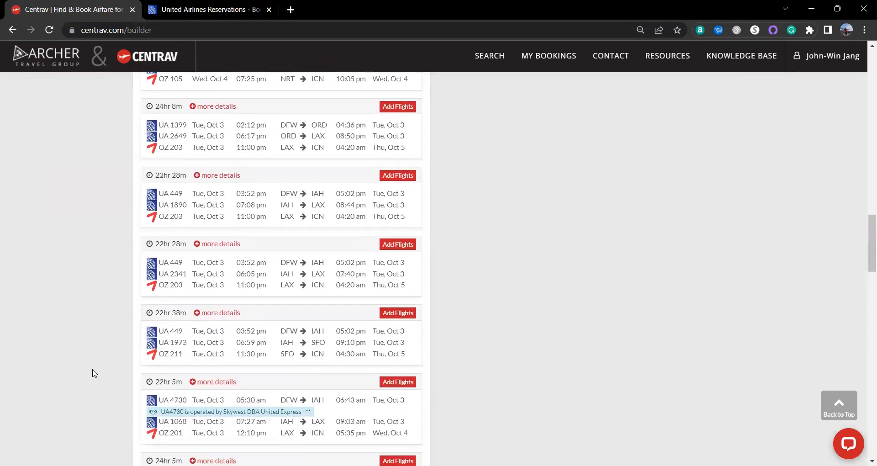
scroll(94, 373, down, 5)
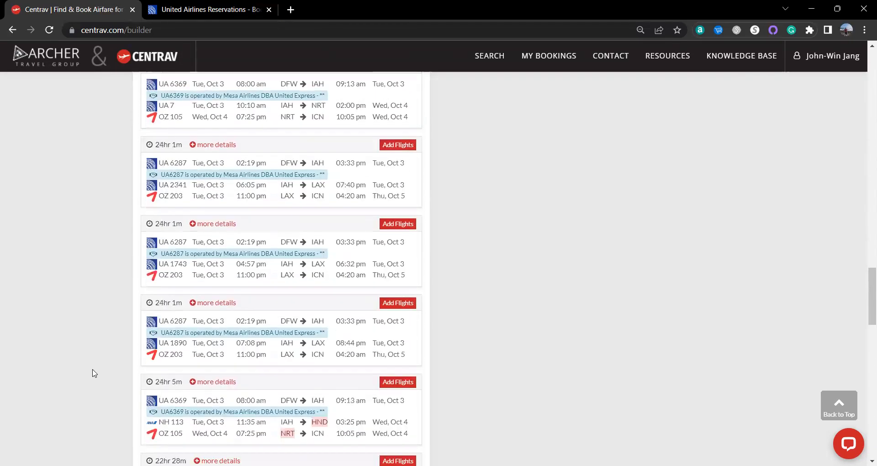
scroll(94, 374, down, 8)
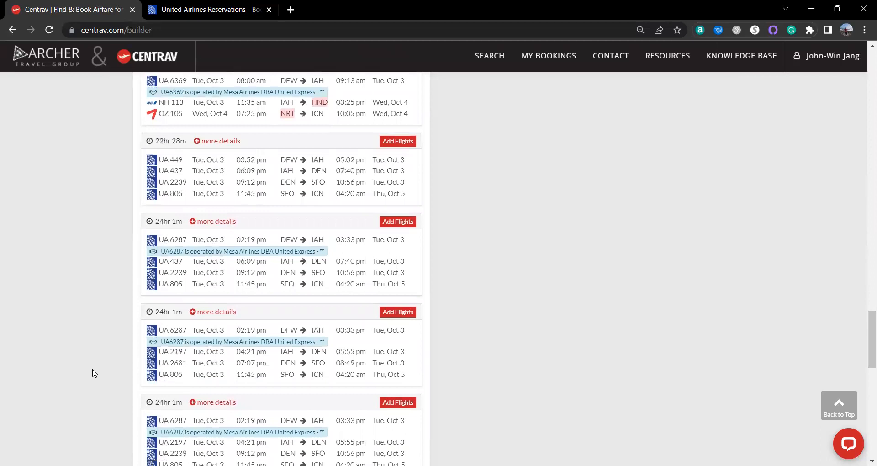
scroll(94, 374, up, 15)
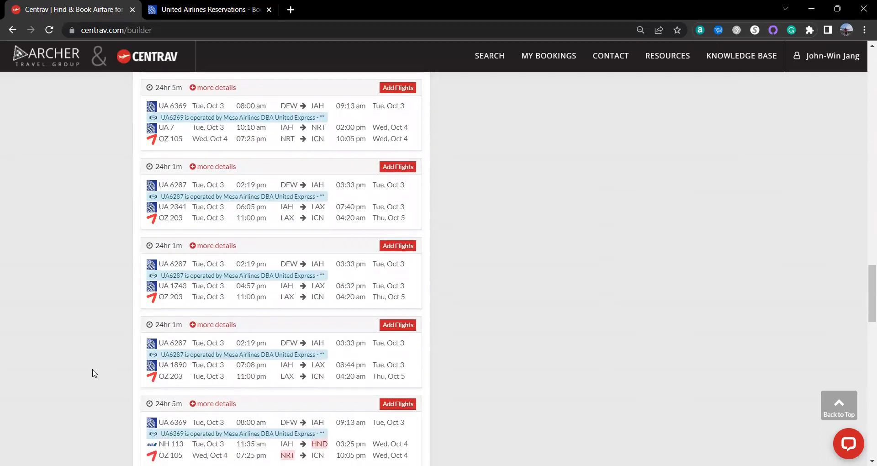
scroll(94, 373, up, 20)
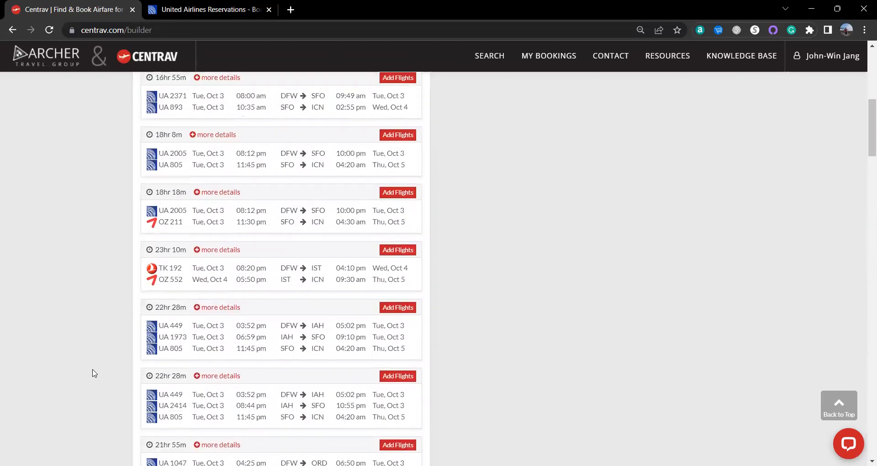
scroll(93, 373, up, 1)
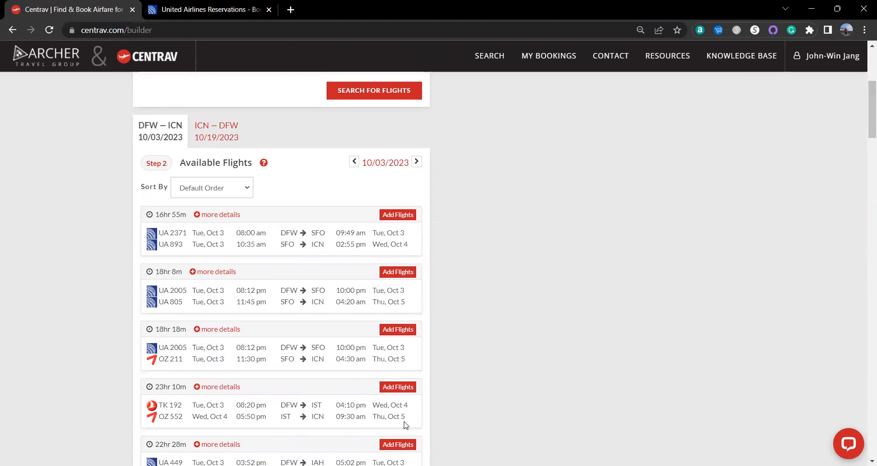
Step: Add the TK 192/OZ 552 outbound connection and browse the ICN–DFW return flights for 10/19/2023
click(408, 389)
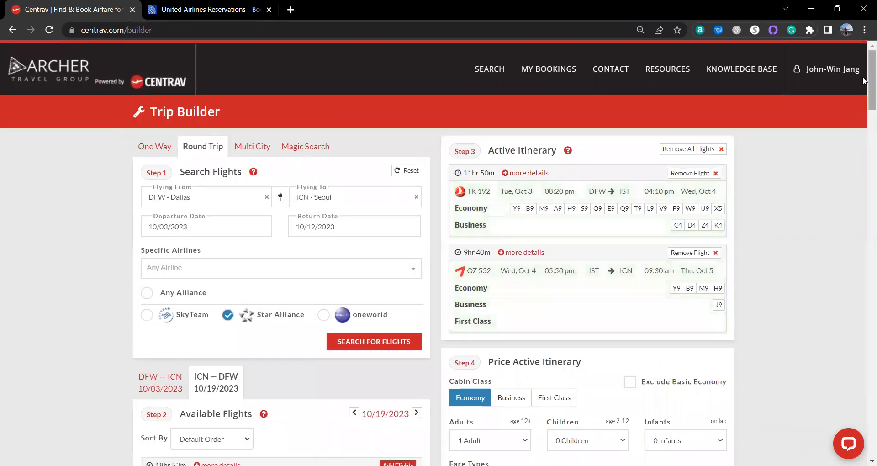
scroll(864, 110, down, 2)
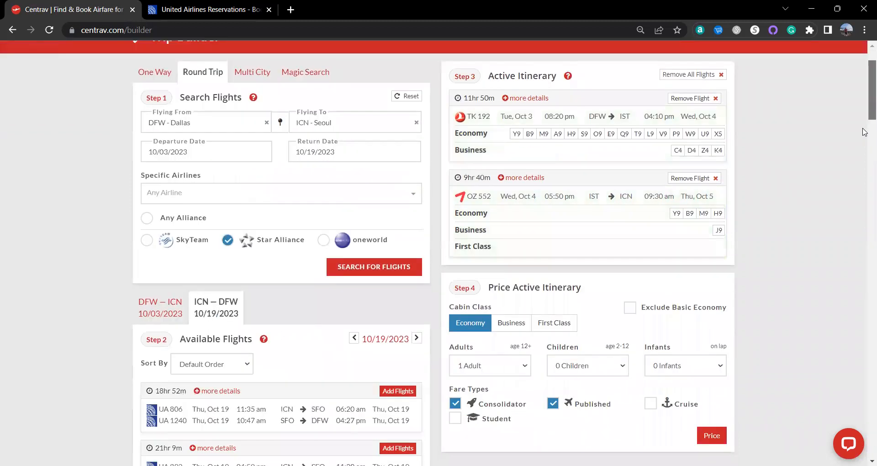
scroll(864, 132, down, 5)
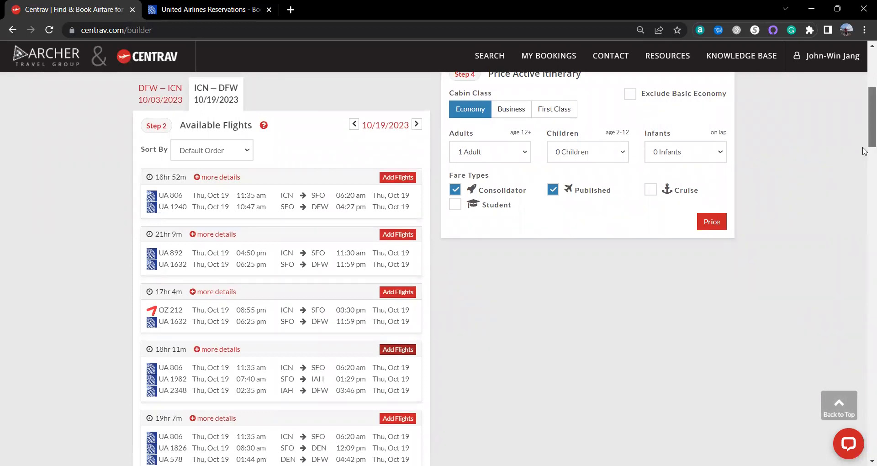
scroll(864, 151, down, 15)
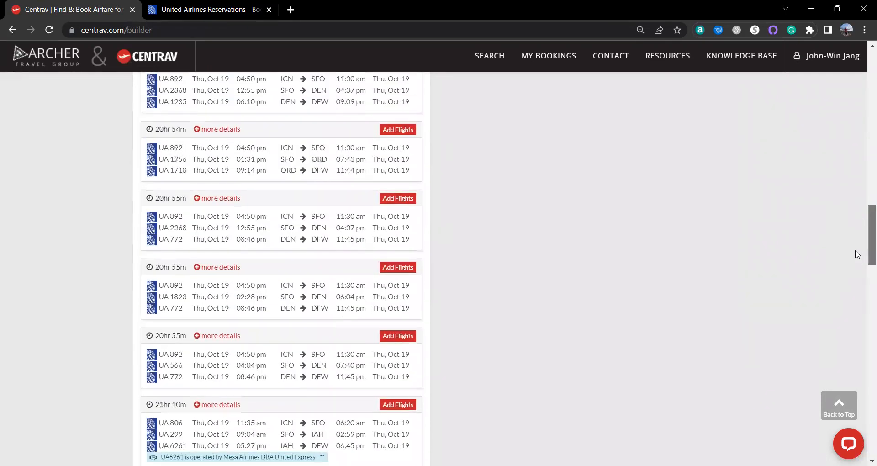
scroll(858, 254, down, 14)
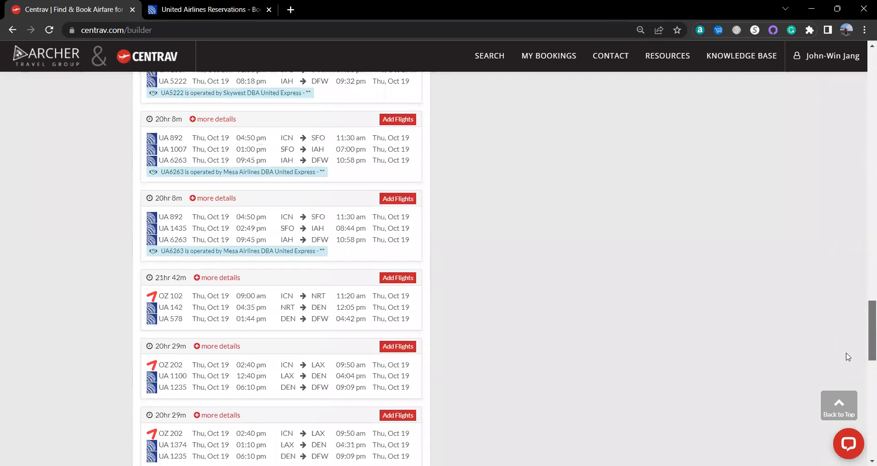
scroll(847, 394, down, 12)
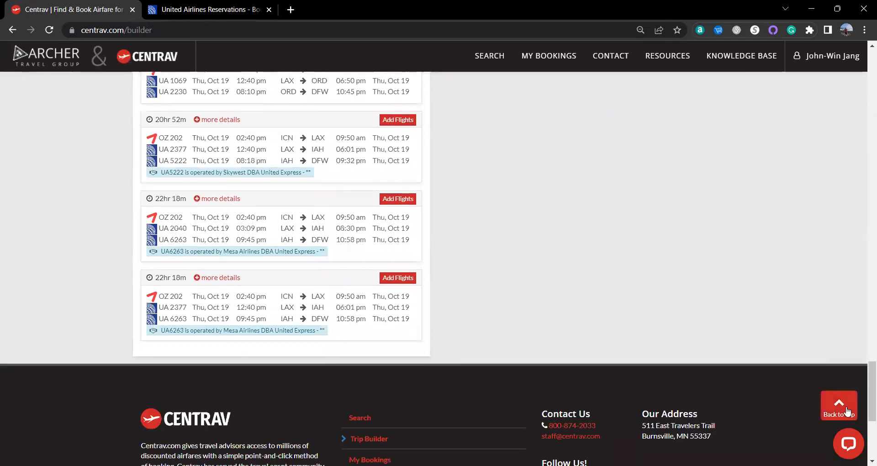
drag(865, 360, 867, 133)
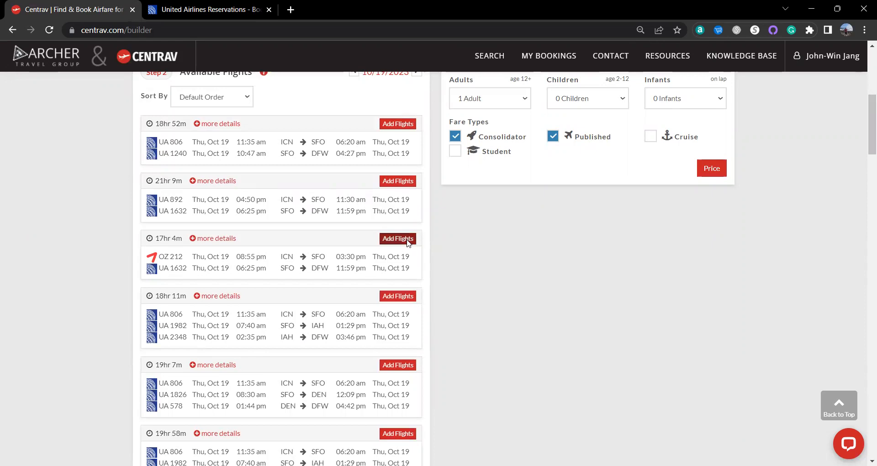
Step: Add the OZ 212/UA 1632 return connection via SFO to the itinerary
click(398, 238)
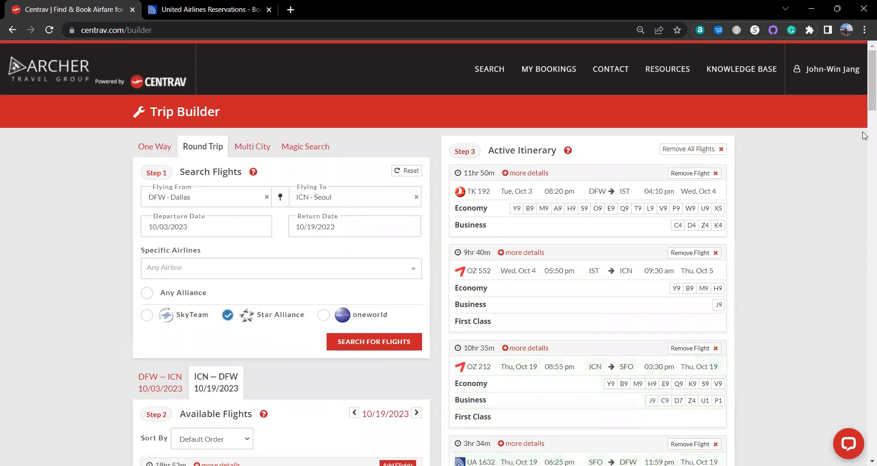
scroll(865, 132, down, 4)
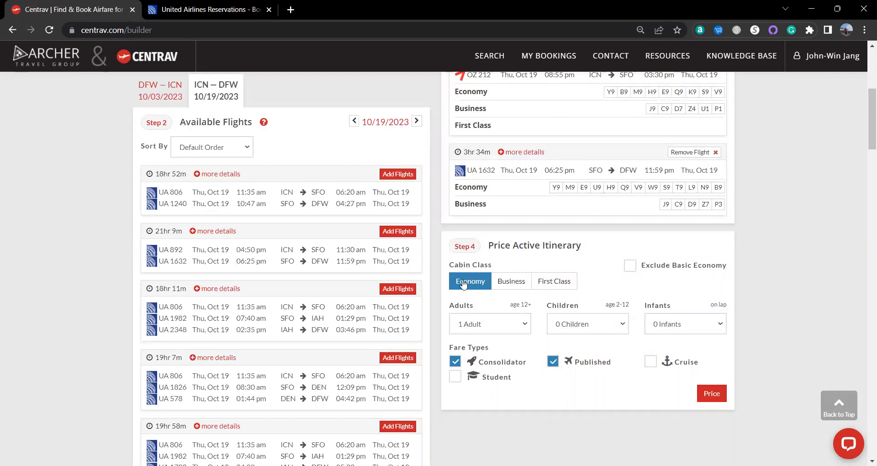
Step: Price the itinerary for 2 Adults with Exclude Basic Economy checked
click(496, 328)
click(495, 350)
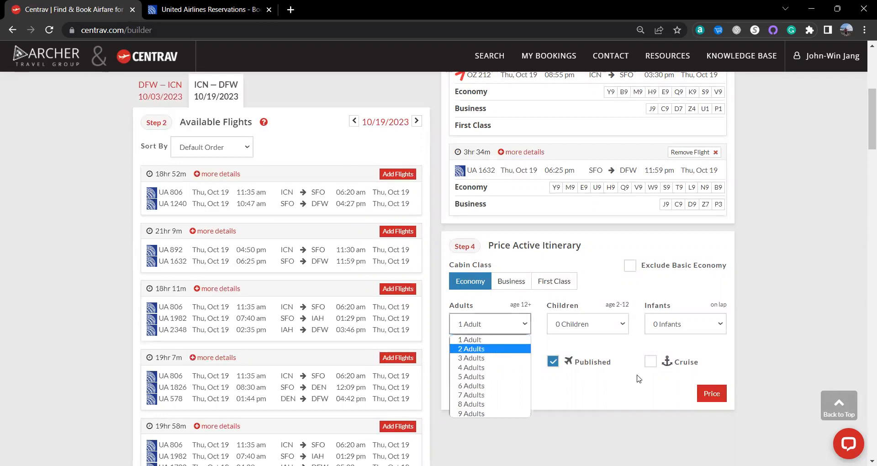
click(630, 267)
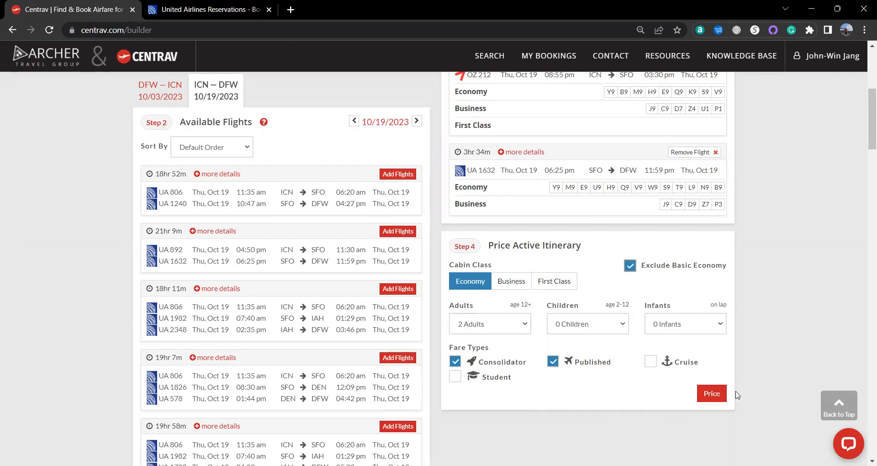
click(711, 395)
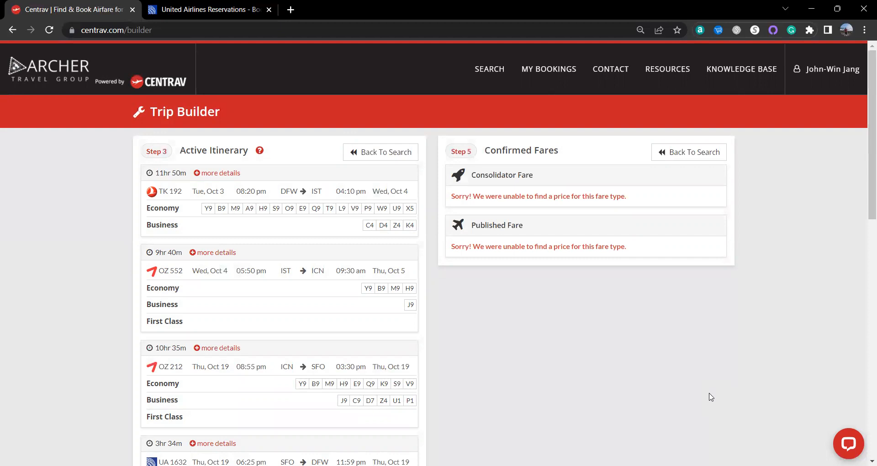
Step: Return to the centrav.com home page via the Archer Travel Group logo
mouse_move(649, 66)
mouse_move(690, 104)
mouse_move(718, 81)
click(71, 65)
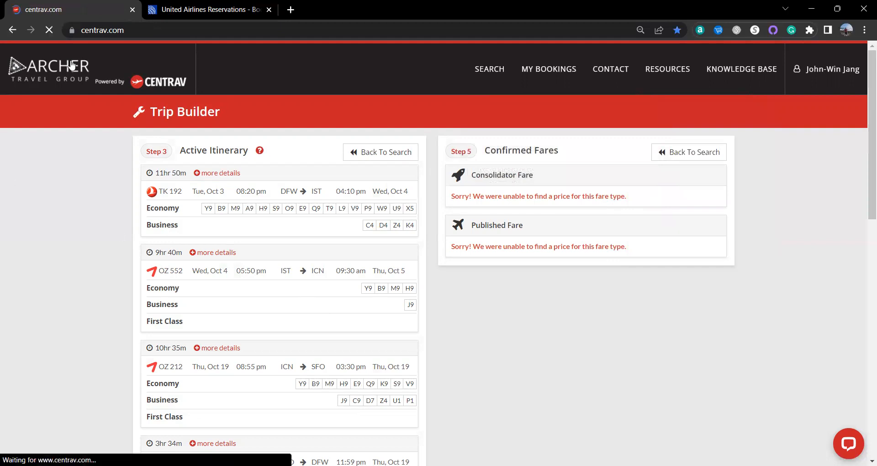